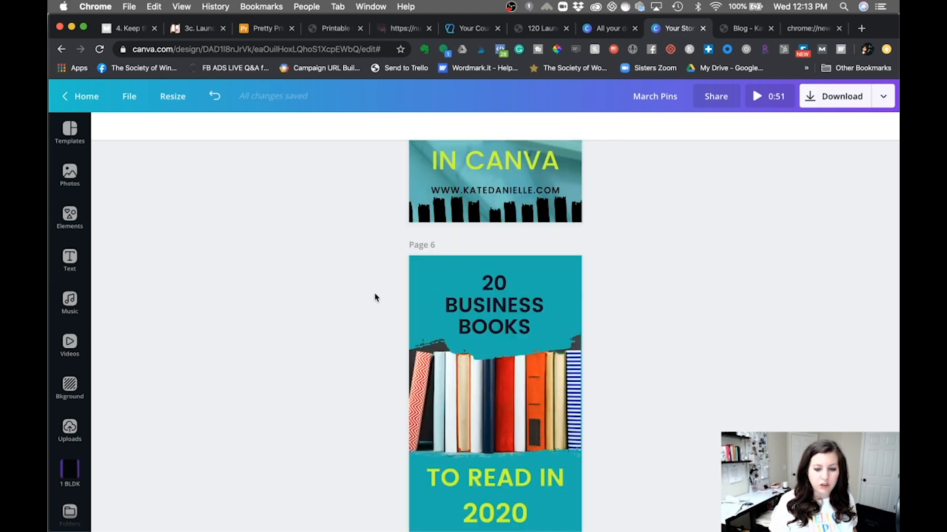
Look through all the pages of the March Pins design and return to page 1.
{"action": "scroll", "coordinate": [375, 297], "scroll_direction": "down", "scroll_amount": 5}
{"action": "scroll", "coordinate": [375, 297], "scroll_direction": "down", "scroll_amount": 15}
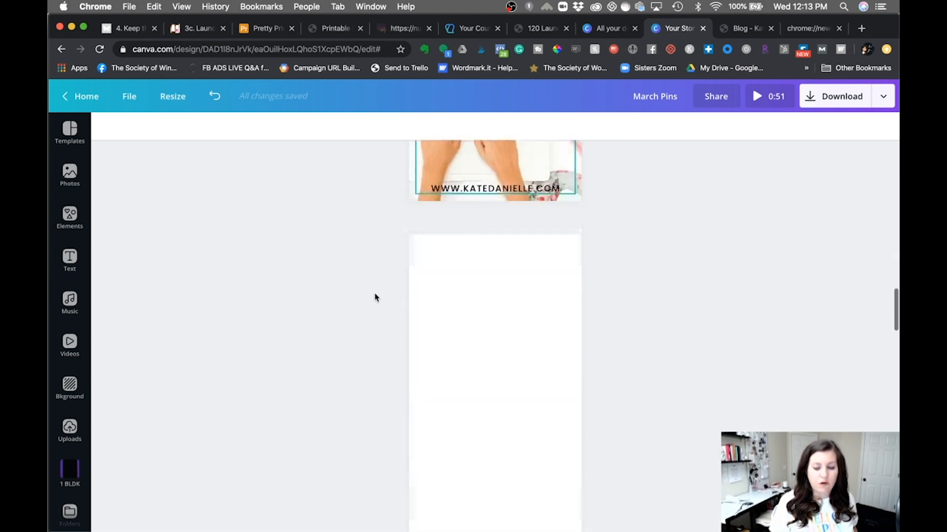
{"action": "scroll", "coordinate": [364, 321], "scroll_direction": "down", "scroll_amount": 15}
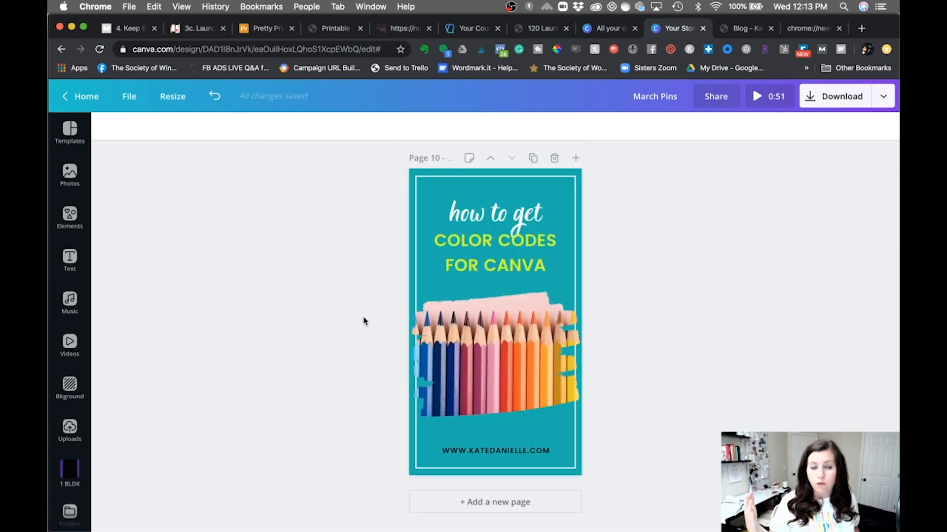
{"action": "scroll", "coordinate": [364, 321], "scroll_direction": "up", "scroll_amount": 20}
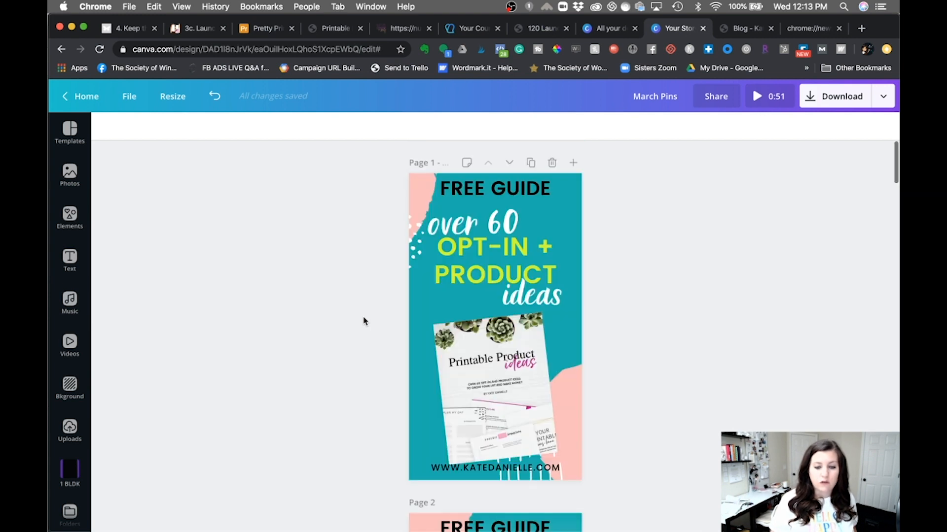
Search the publishing options for "tem", view the Template publishing settings, and close them without publishing.
{"action": "left_click", "coordinate": [883, 99]}
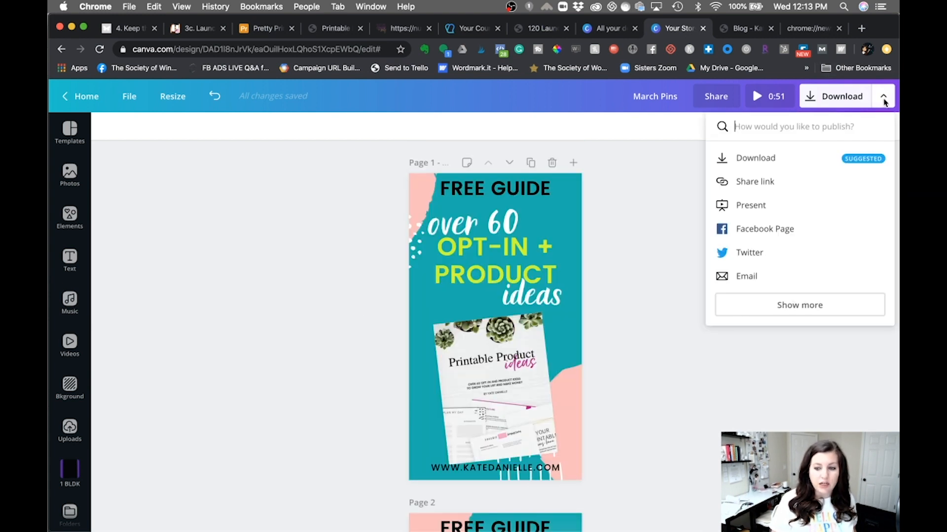
{"action": "type", "text": "tem"}
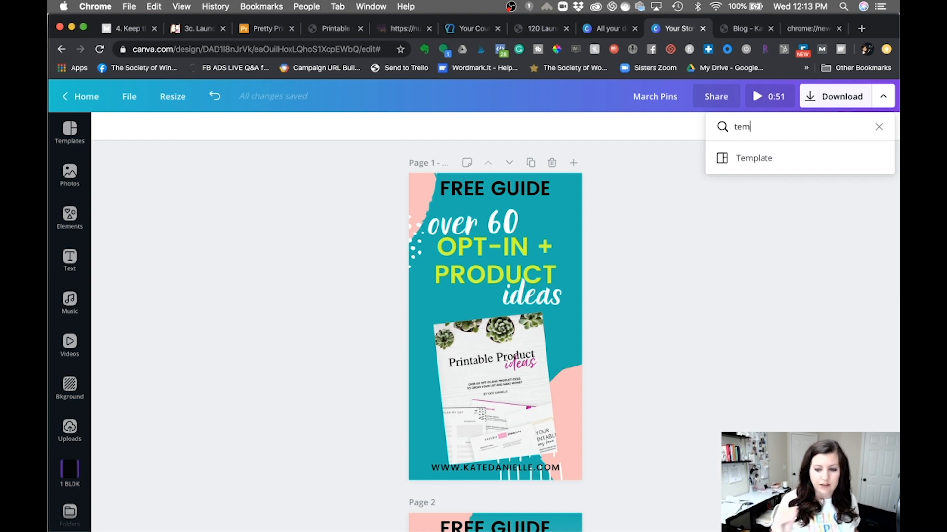
{"action": "left_click", "coordinate": [824, 169]}
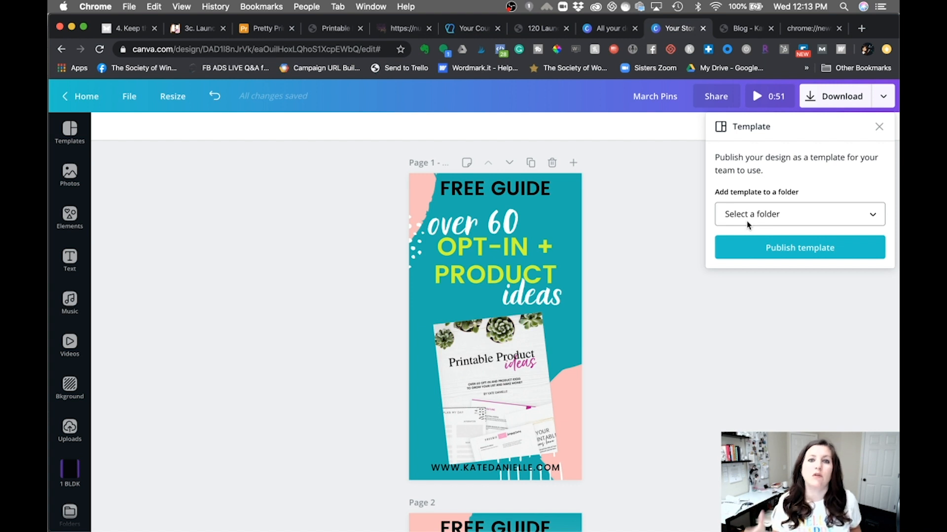
{"action": "left_click", "coordinate": [641, 244]}
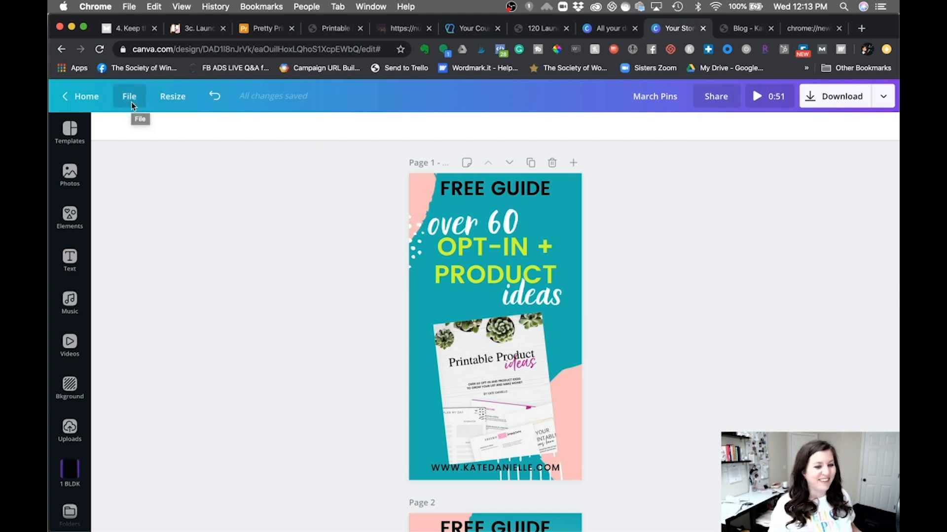
Make a copy of the March Pins design.
{"action": "left_click", "coordinate": [131, 102]}
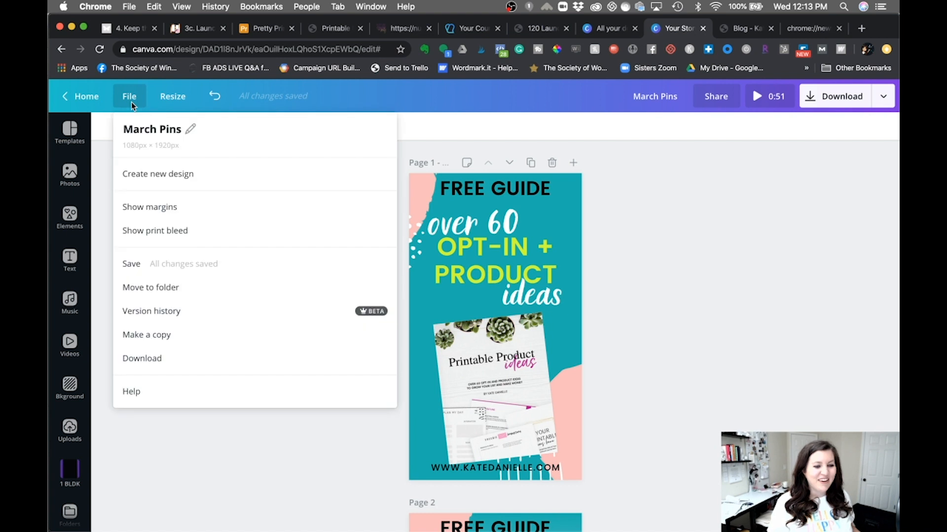
{"action": "left_click", "coordinate": [187, 340]}
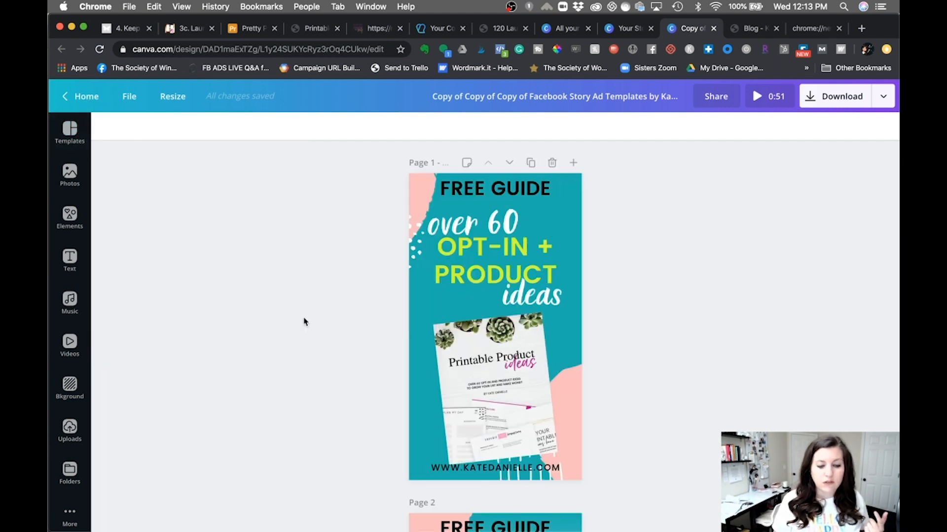
{"action": "left_click", "coordinate": [304, 323]}
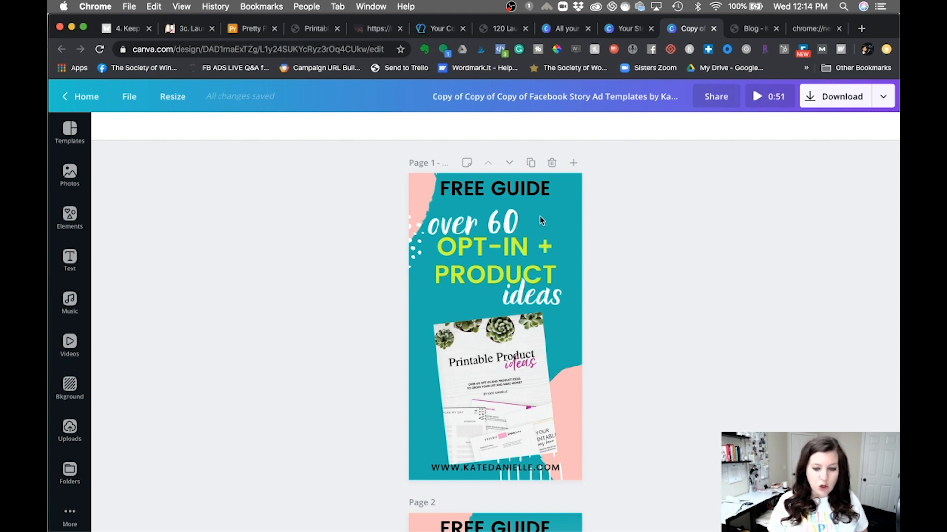
Change page 1's teal background to the brand palette's magenta and apply the swap to every teal element in the design.
{"action": "left_click", "coordinate": [569, 199]}
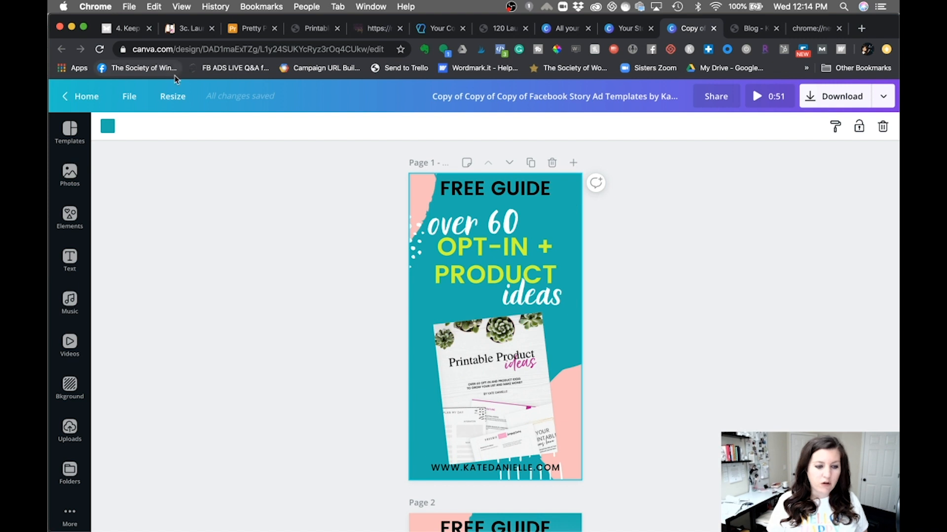
{"action": "left_click", "coordinate": [107, 128]}
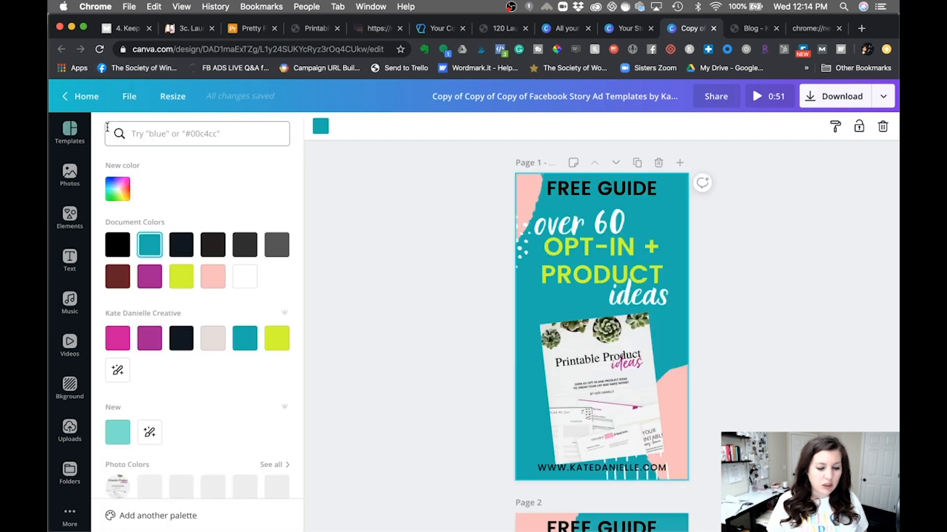
{"action": "left_click", "coordinate": [116, 340]}
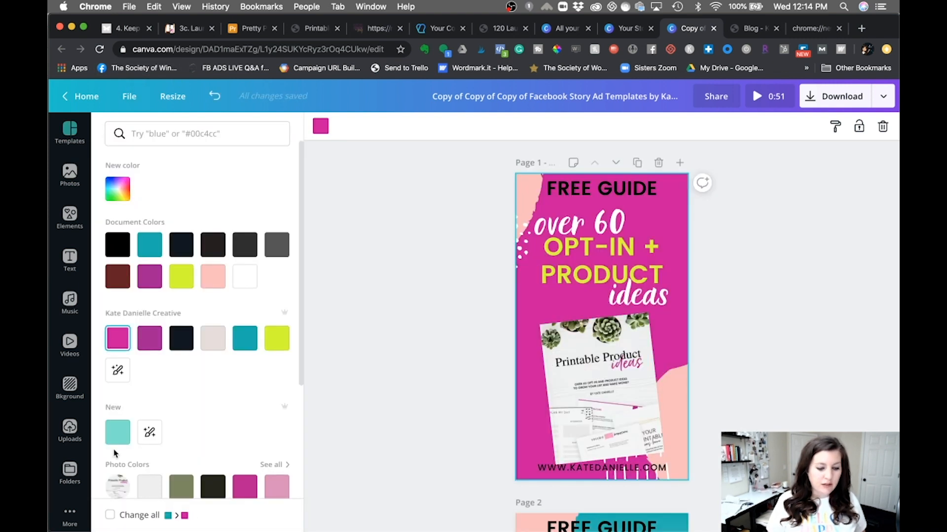
{"action": "left_click", "coordinate": [109, 516]}
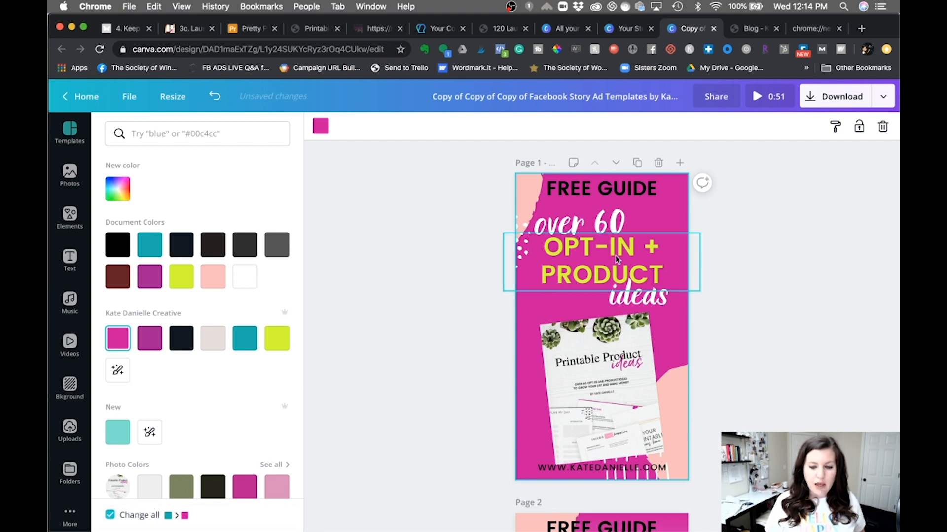
Recolor the white "over 60" text black and apply the white-to-black change to the whole design.
{"action": "left_click", "coordinate": [606, 231]}
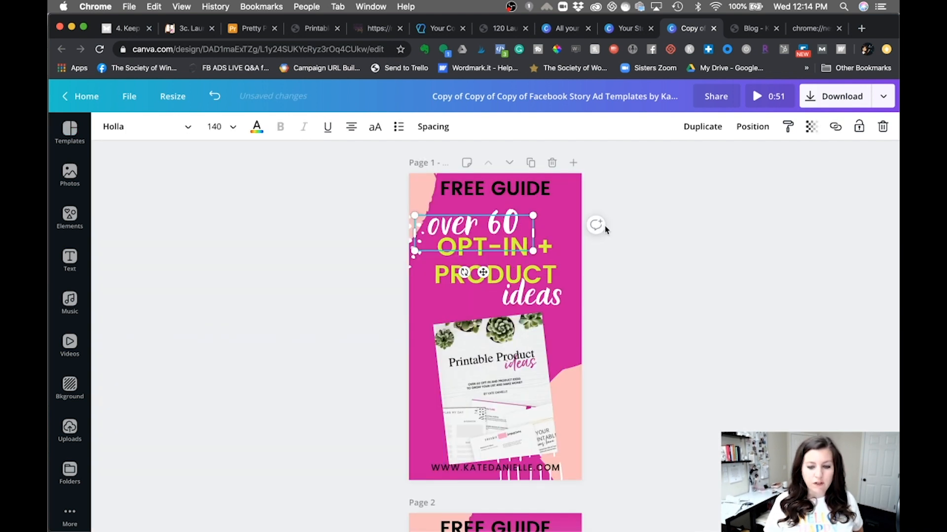
{"action": "left_click", "coordinate": [257, 127]}
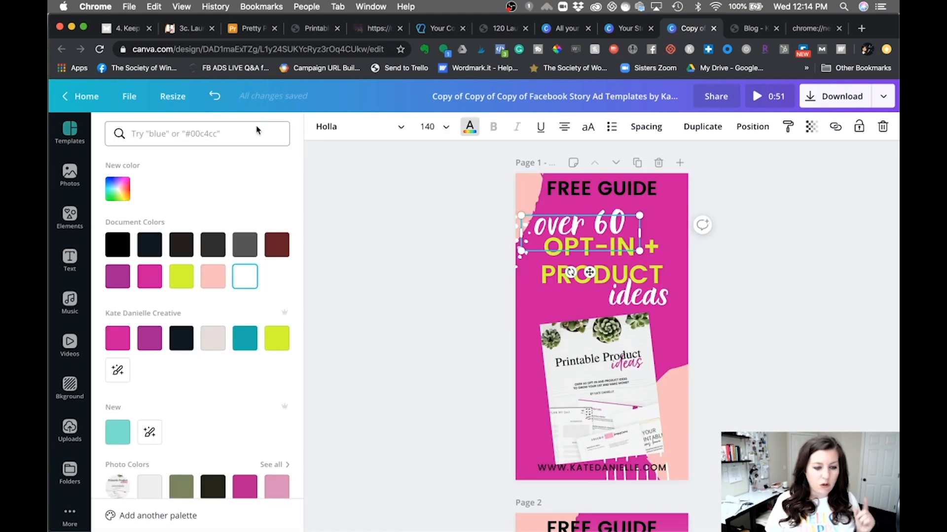
{"action": "left_click", "coordinate": [117, 245]}
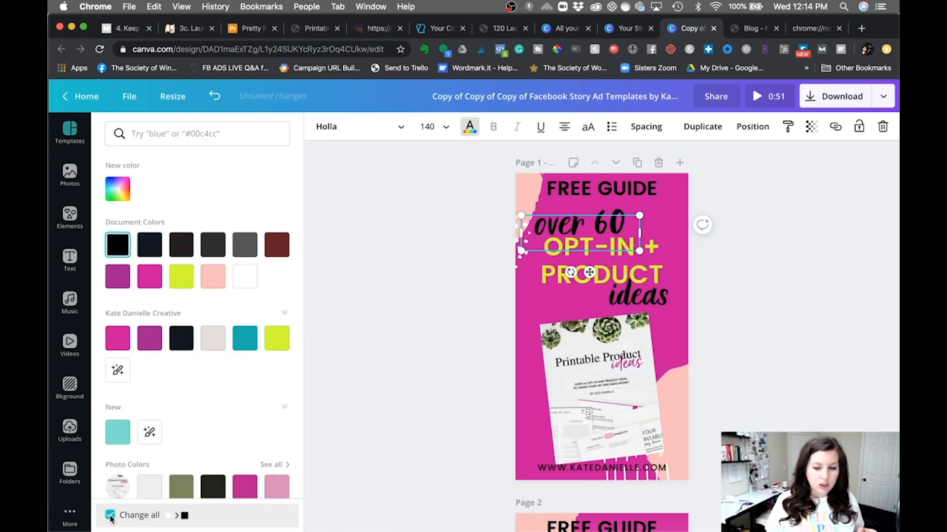
Recolor the lime "OPT-IN + PRODUCT" heading white and apply the lime-to-white change to the whole design.
{"action": "left_click", "coordinate": [552, 282]}
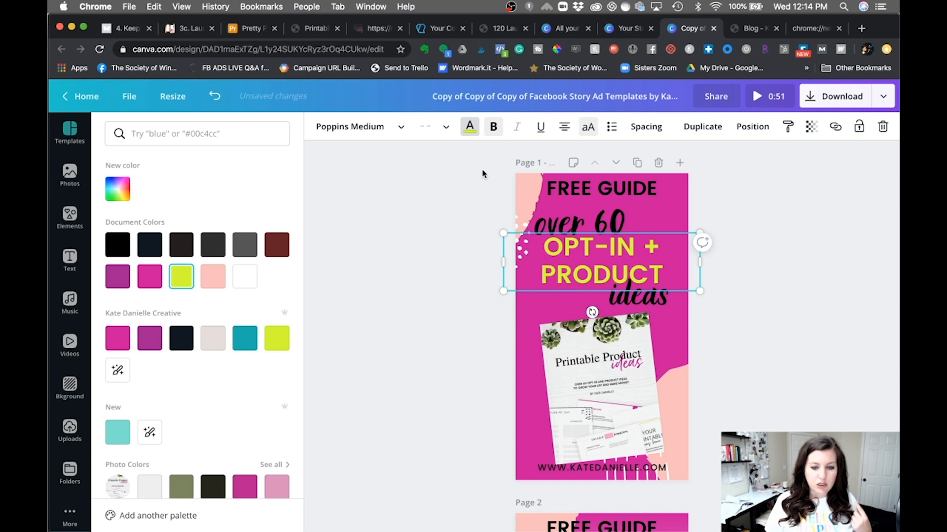
{"action": "left_click", "coordinate": [469, 129]}
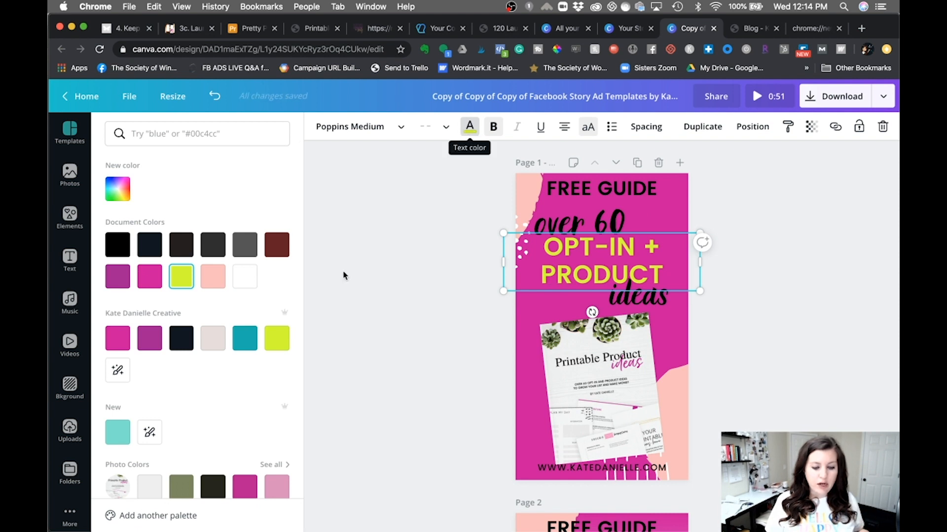
{"action": "left_click", "coordinate": [249, 287]}
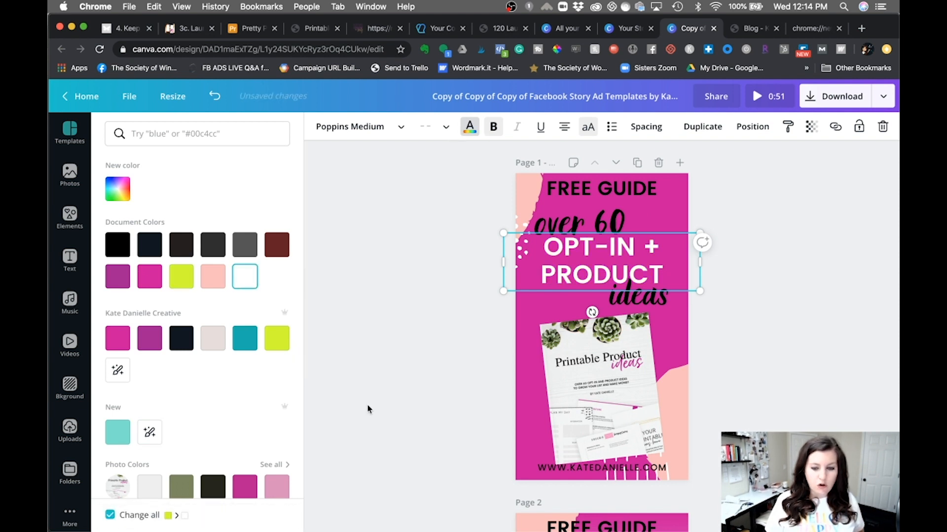
Recolor the pink brush shape in page 1's upper-left corner with the brand palette's teal.
{"action": "left_click", "coordinate": [530, 196]}
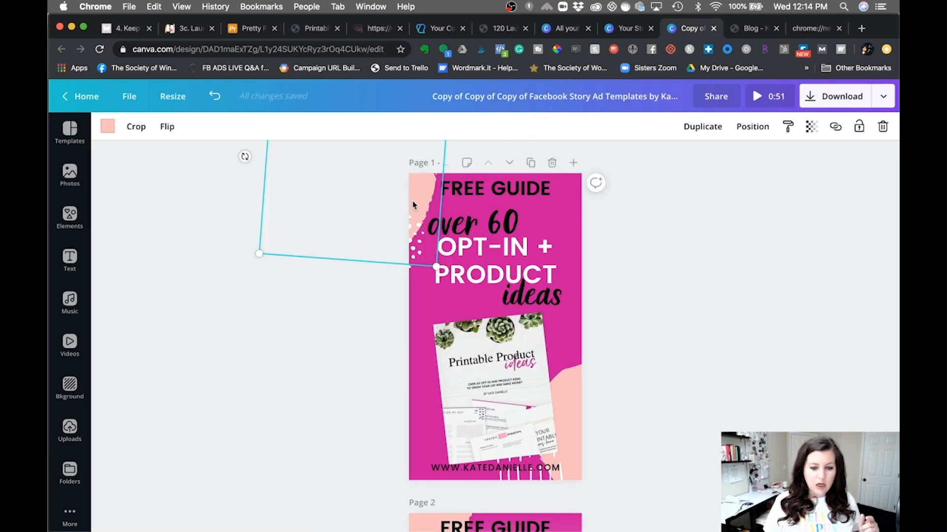
{"action": "left_click", "coordinate": [107, 126]}
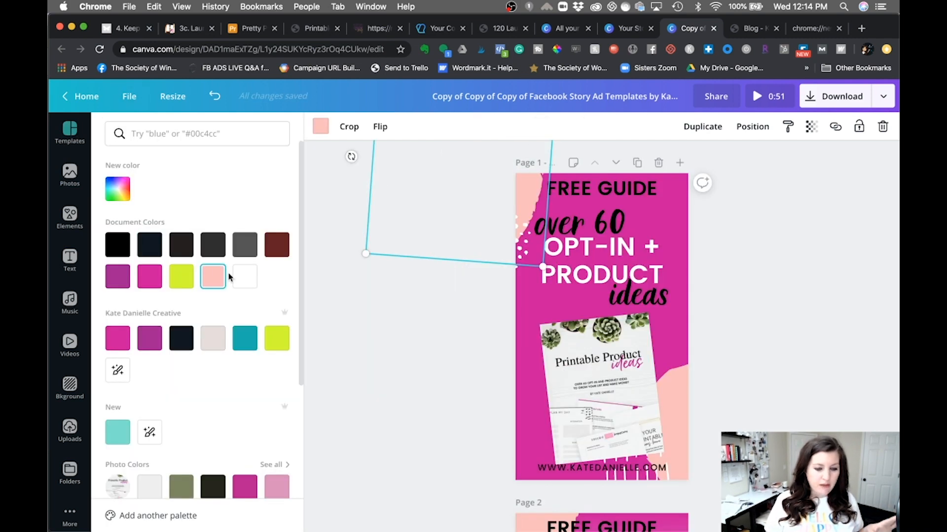
{"action": "left_click", "coordinate": [244, 338]}
{"action": "key", "text": "Escape"}
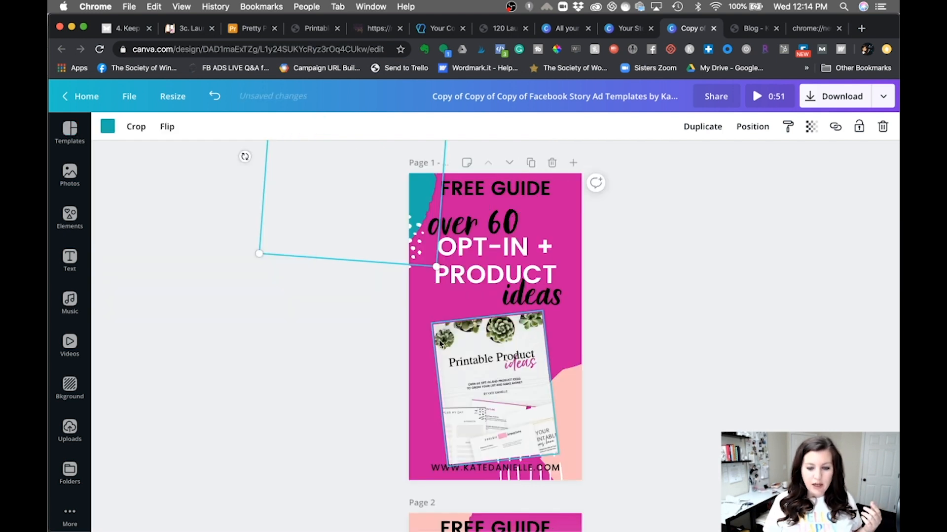
Recolor the pink shape in page 1's lower-right corner brand teal and apply the pink-to-teal change to the whole design.
{"action": "scroll", "coordinate": [436, 340], "scroll_direction": "down", "scroll_amount": 6}
{"action": "scroll", "coordinate": [439, 344], "scroll_direction": "down", "scroll_amount": 3}
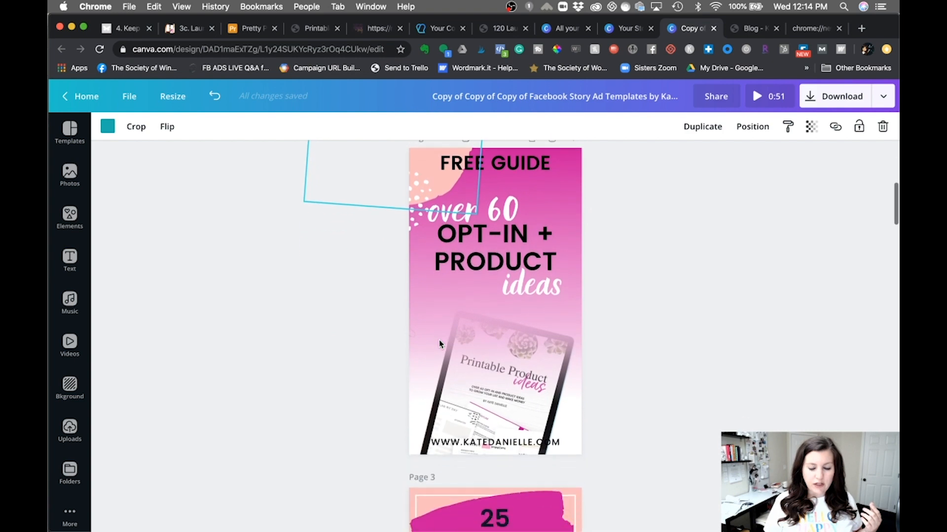
{"action": "scroll", "coordinate": [439, 344], "scroll_direction": "down", "scroll_amount": 2}
{"action": "scroll", "coordinate": [438, 339], "scroll_direction": "up", "scroll_amount": 8}
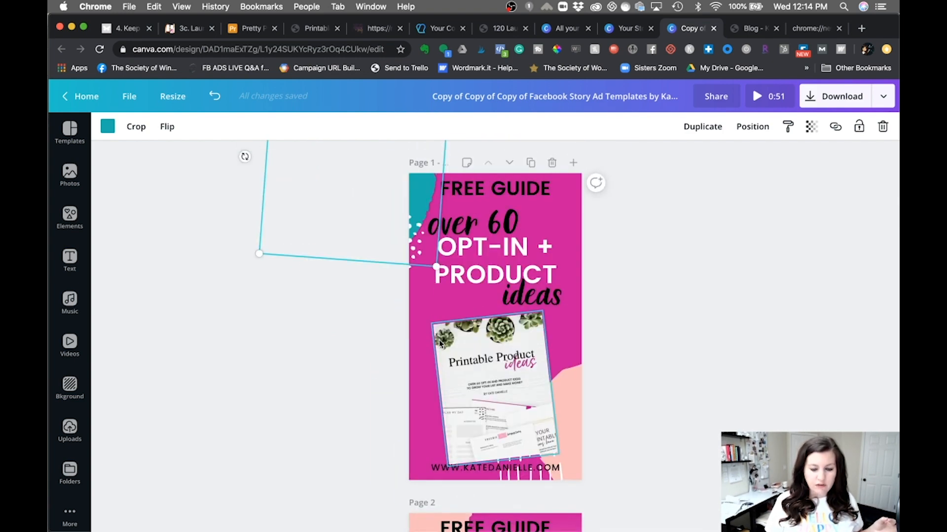
{"action": "left_click", "coordinate": [566, 402]}
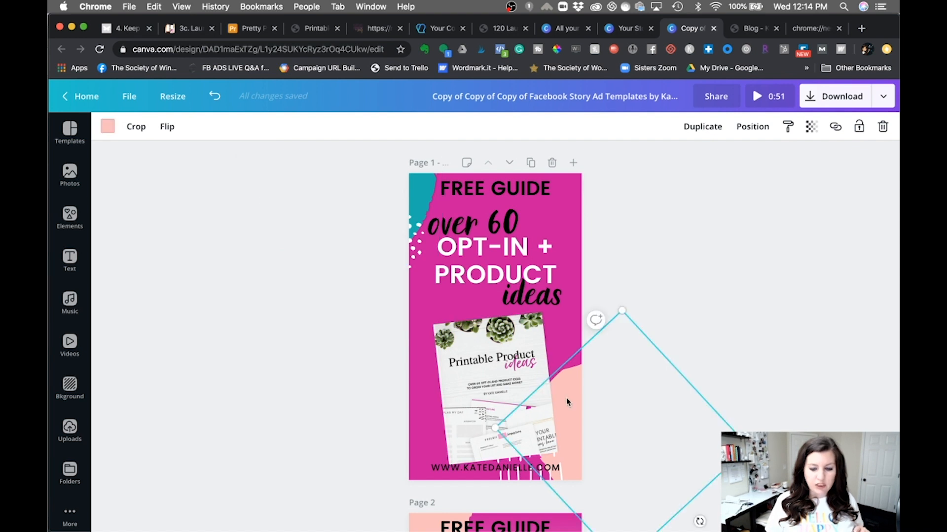
{"action": "left_click", "coordinate": [108, 127]}
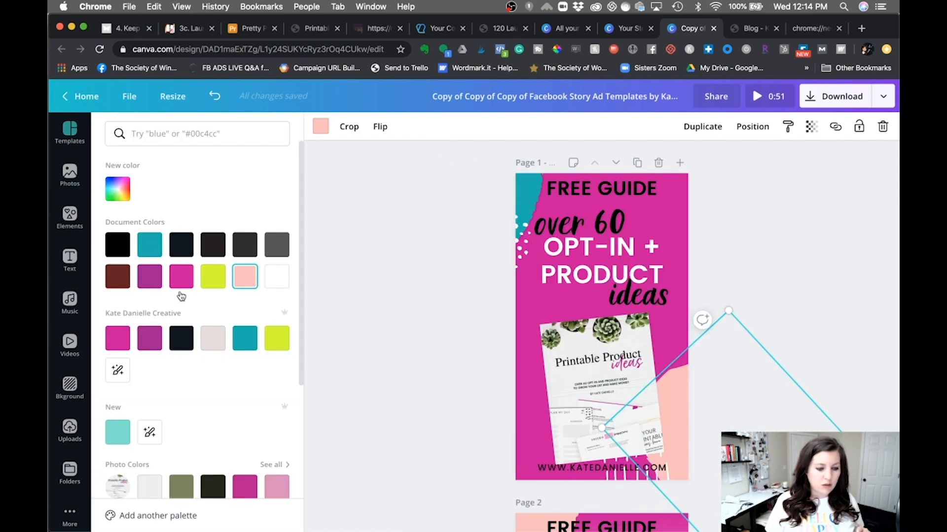
{"action": "left_click", "coordinate": [237, 348]}
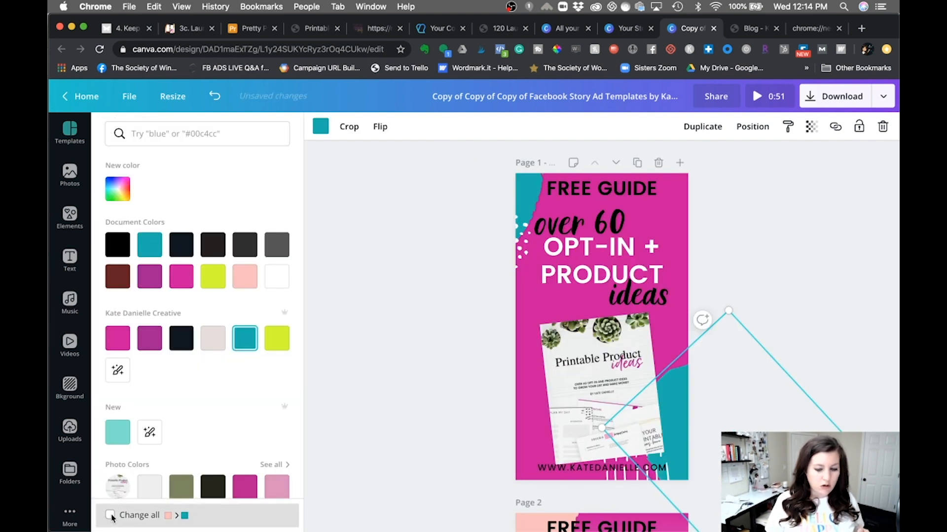
{"action": "left_click", "coordinate": [364, 447]}
Review the recolored pages of the copied design to check how the new colors were applied.
{"action": "scroll", "coordinate": [405, 427], "scroll_direction": "down", "scroll_amount": 5}
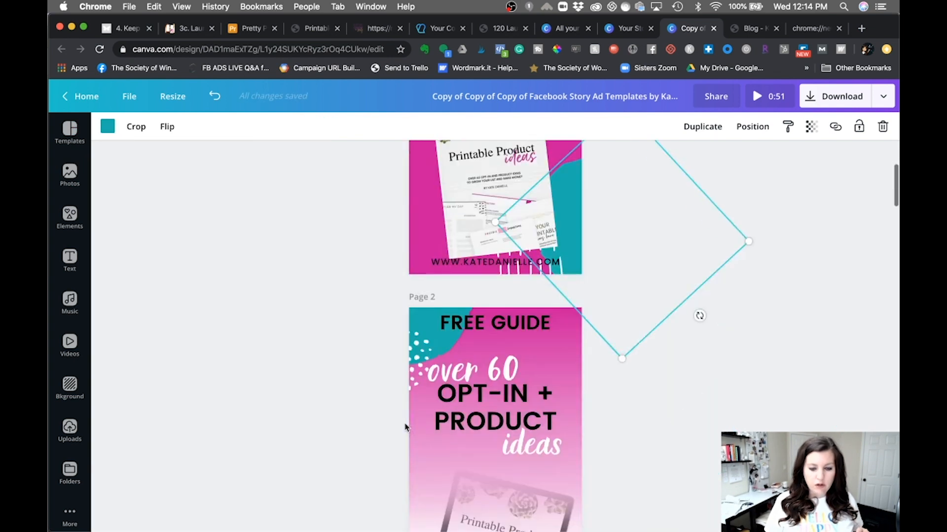
{"action": "scroll", "coordinate": [406, 427], "scroll_direction": "down", "scroll_amount": 15}
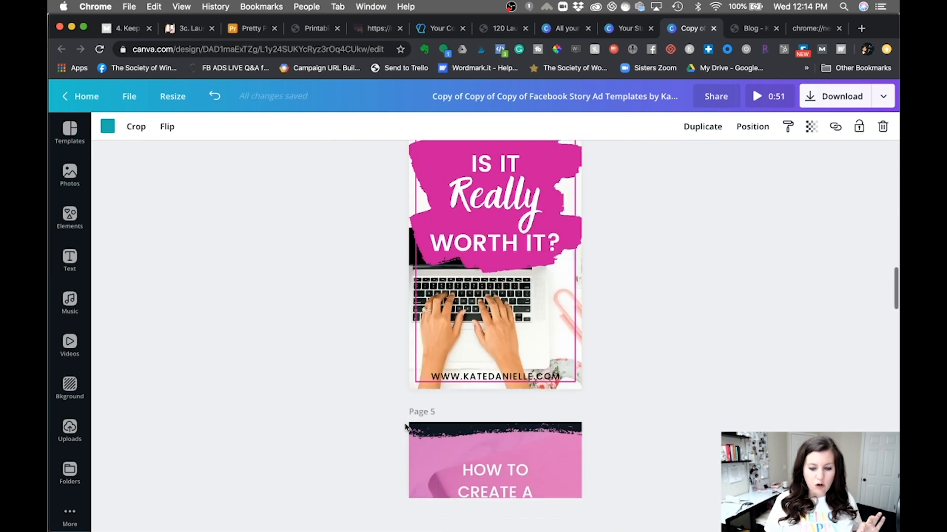
{"action": "scroll", "coordinate": [406, 427], "scroll_direction": "down", "scroll_amount": 8}
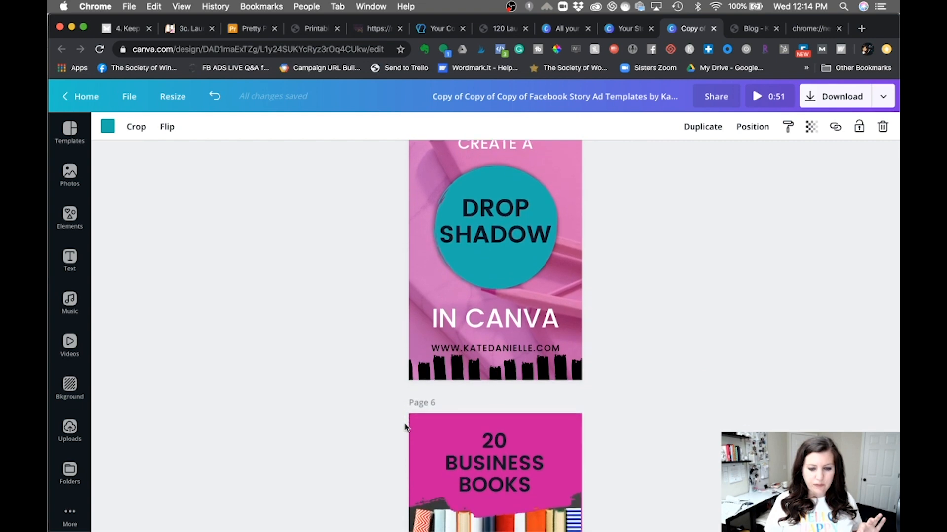
{"action": "scroll", "coordinate": [405, 427], "scroll_direction": "down", "scroll_amount": 3}
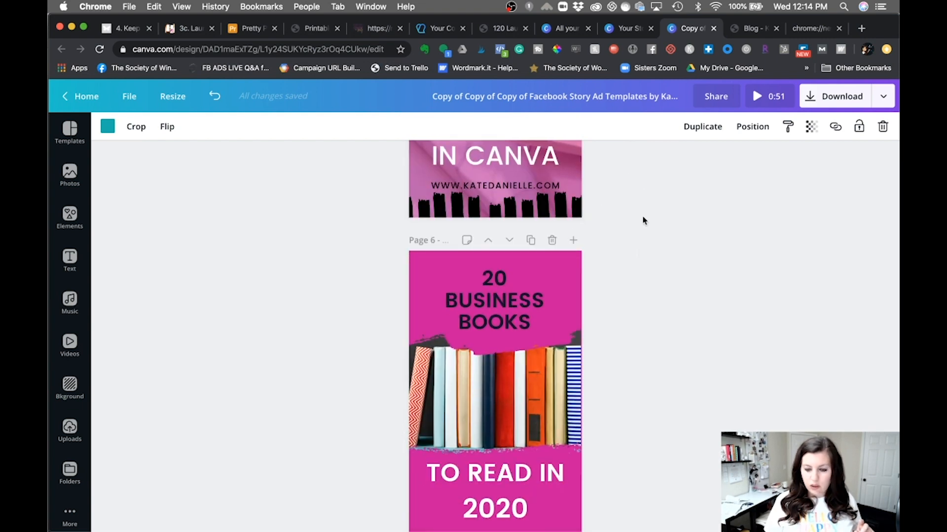
{"action": "scroll", "coordinate": [642, 217], "scroll_direction": "up", "scroll_amount": 20}
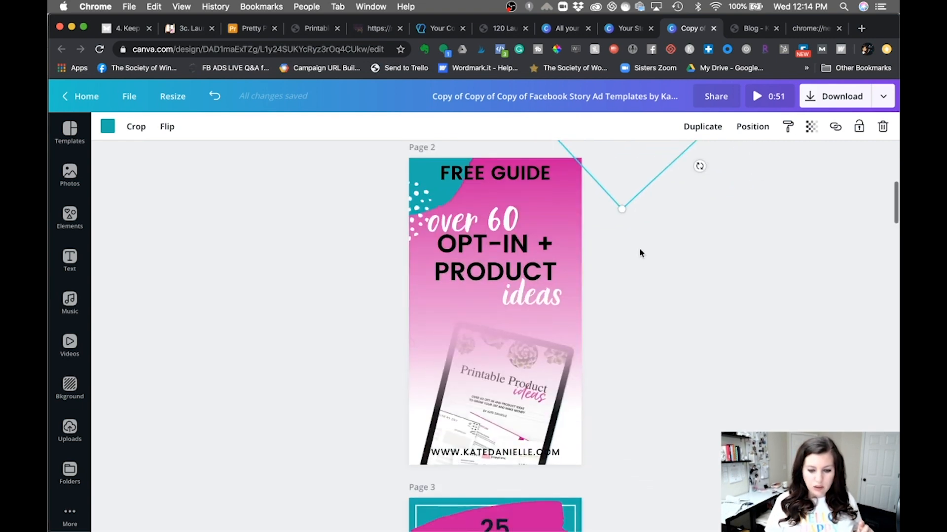
{"action": "scroll", "coordinate": [640, 253], "scroll_direction": "down", "scroll_amount": 15}
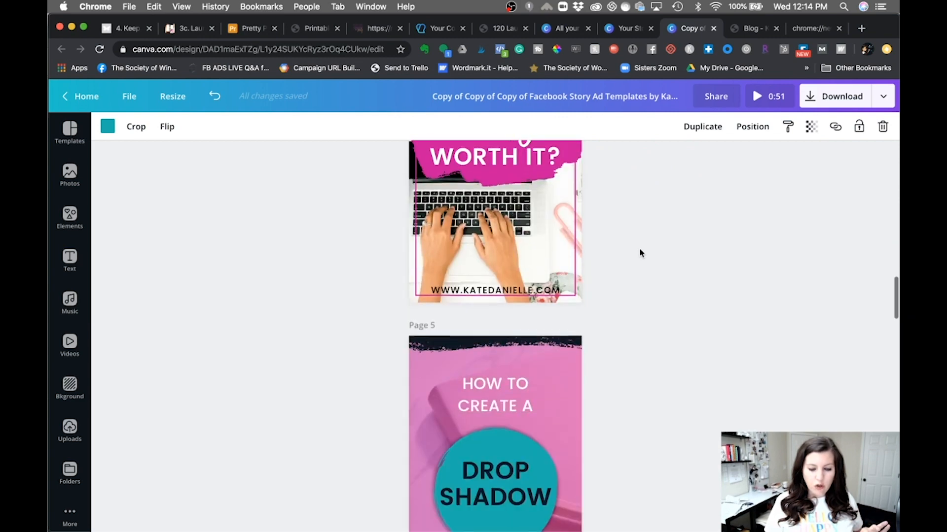
{"action": "scroll", "coordinate": [640, 253], "scroll_direction": "down", "scroll_amount": 12}
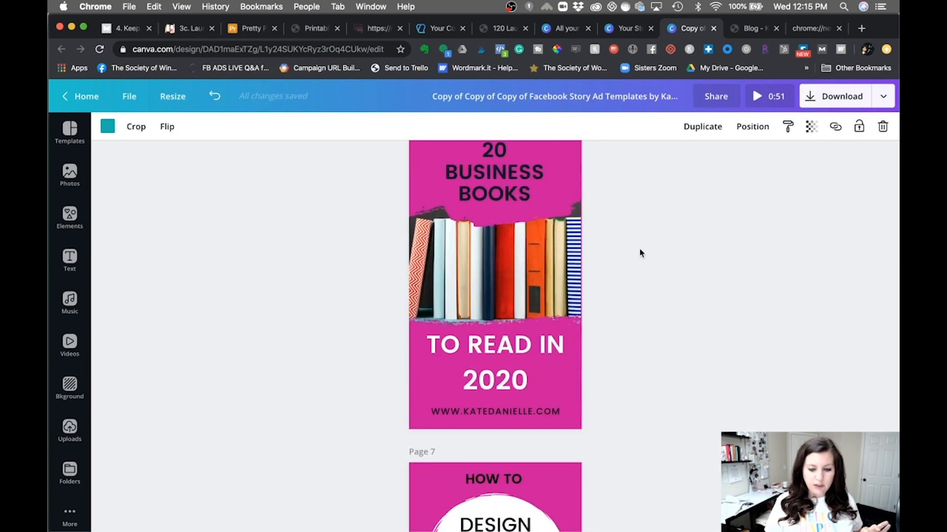
Review the recolored pages through page 10, and return to pages 1 and 2 to inspect their images.
{"action": "scroll", "coordinate": [640, 253], "scroll_direction": "down", "scroll_amount": 20}
{"action": "left_click", "coordinate": [346, 387]}
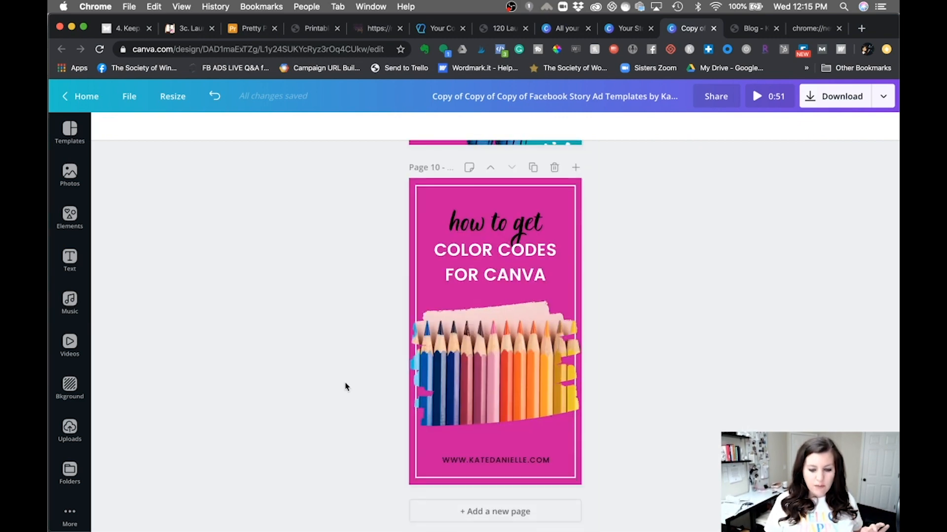
{"action": "scroll", "coordinate": [346, 387], "scroll_direction": "down", "scroll_amount": 1}
{"action": "scroll", "coordinate": [303, 386], "scroll_direction": "up", "scroll_amount": 20}
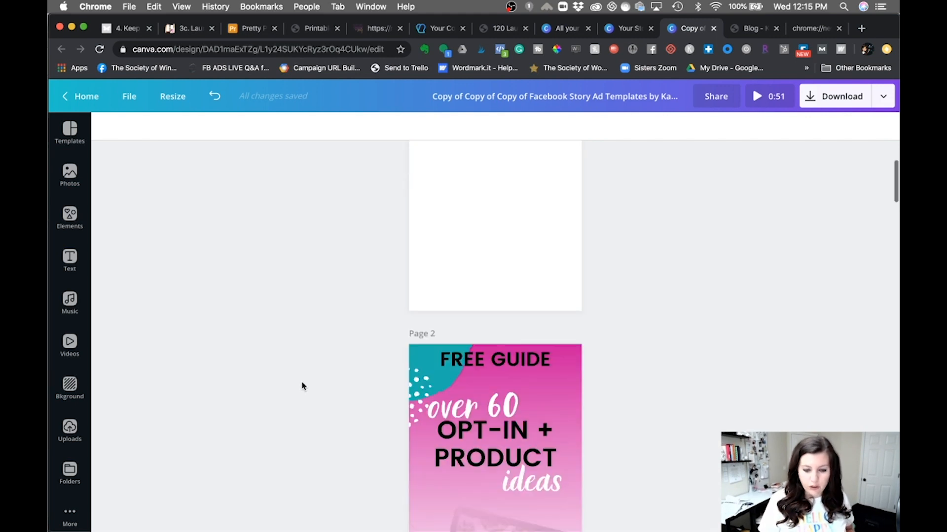
{"action": "scroll", "coordinate": [312, 355], "scroll_direction": "down", "scroll_amount": 5}
{"action": "left_click", "coordinate": [462, 242]}
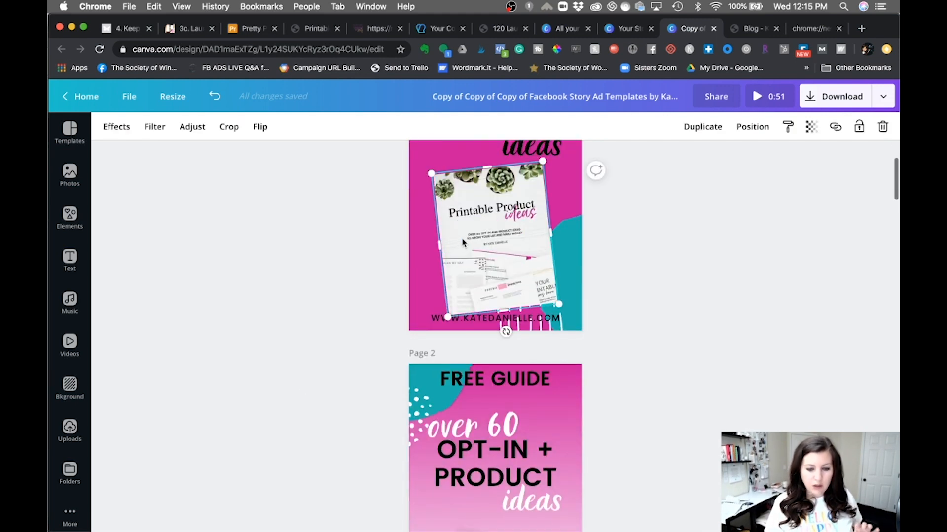
{"action": "scroll", "coordinate": [463, 242], "scroll_direction": "down", "scroll_amount": 6}
{"action": "scroll", "coordinate": [462, 242], "scroll_direction": "down", "scroll_amount": 3}
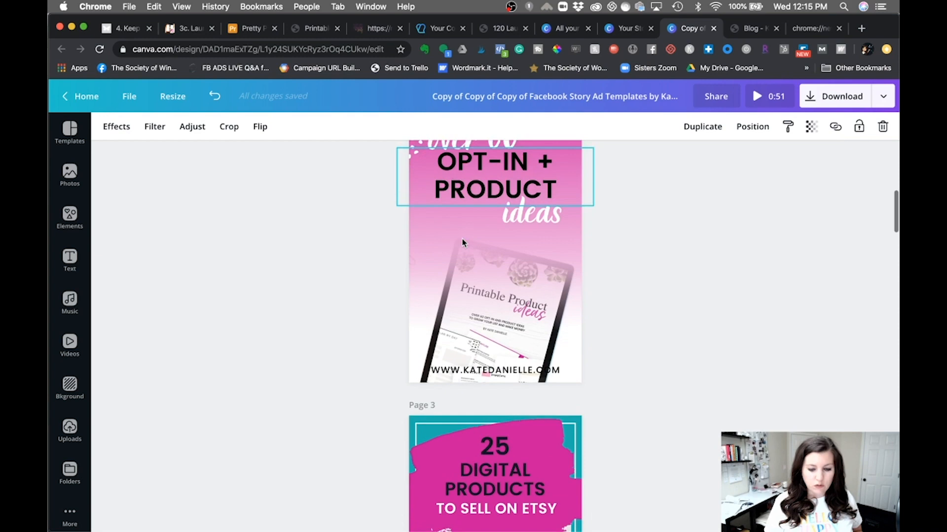
{"action": "left_click", "coordinate": [417, 321]}
Open the Ivory Mix photo folder to find replacement images for the pins, starting with page 3.
{"action": "scroll", "coordinate": [148, 376], "scroll_direction": "down", "scroll_amount": 8}
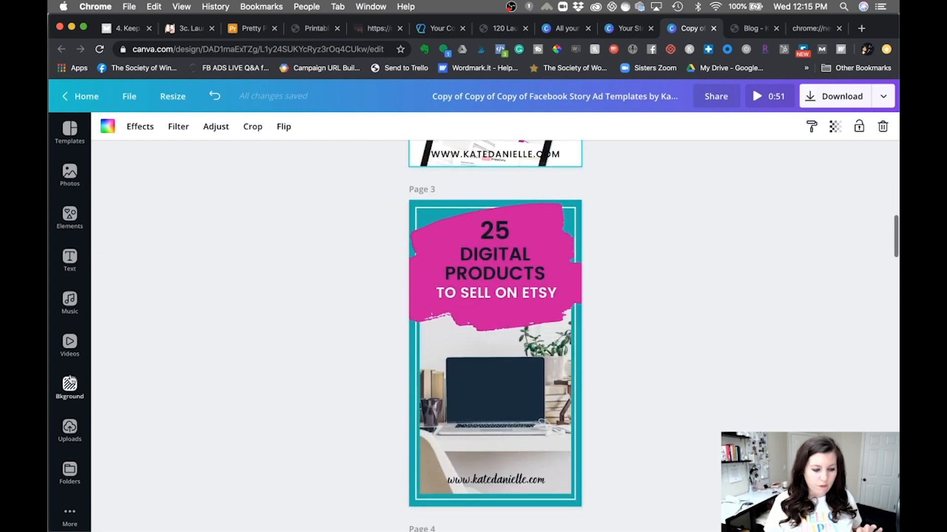
{"action": "left_click", "coordinate": [70, 471]}
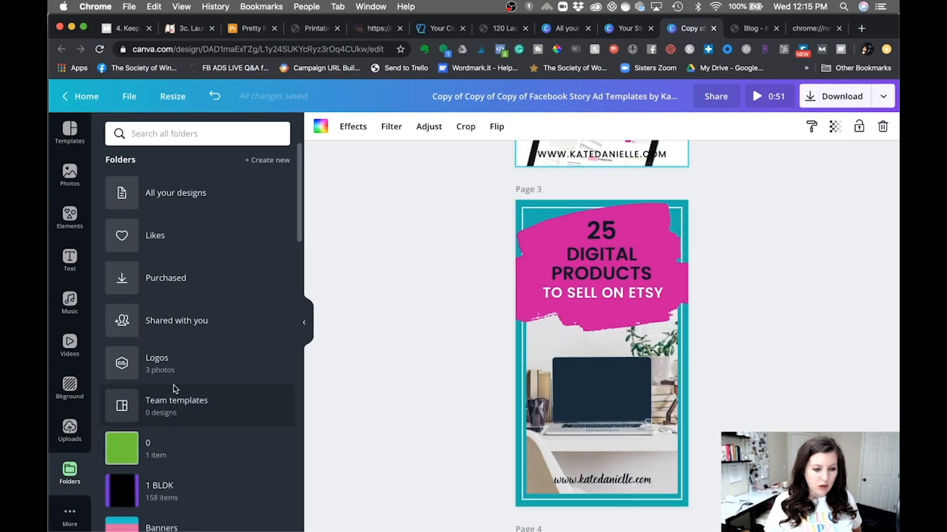
{"action": "scroll", "coordinate": [188, 291], "scroll_direction": "down", "scroll_amount": 3}
{"action": "scroll", "coordinate": [189, 293], "scroll_direction": "down", "scroll_amount": 12}
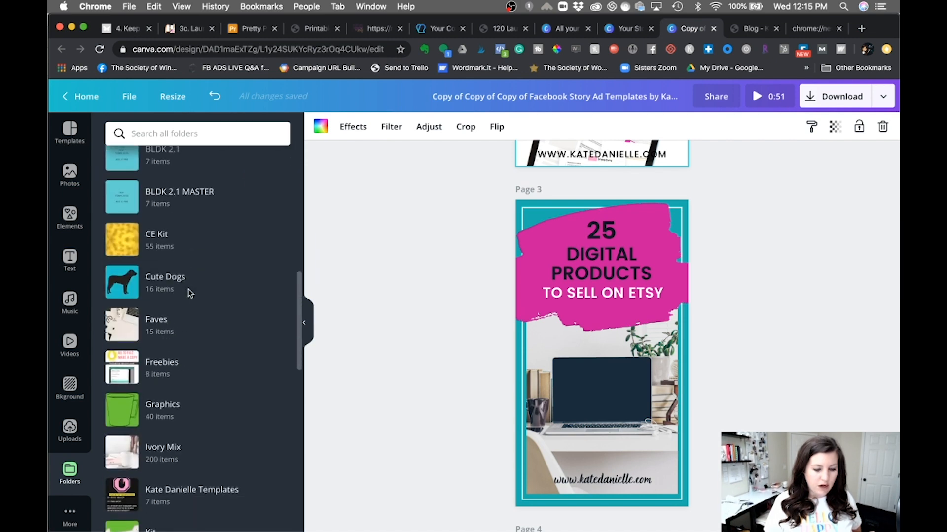
{"action": "left_click", "coordinate": [169, 257]}
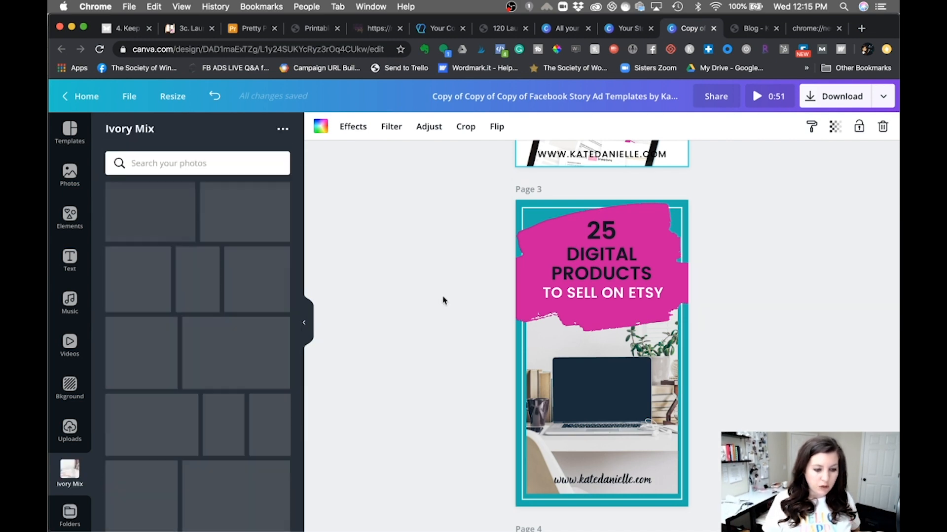
Replace page 3's laptop photo with the Ivory Mix flat lay of hands typing beside a succulent and coffee.
{"action": "scroll", "coordinate": [443, 300], "scroll_direction": "down", "scroll_amount": 5}
{"action": "scroll", "coordinate": [443, 301], "scroll_direction": "up", "scroll_amount": 1}
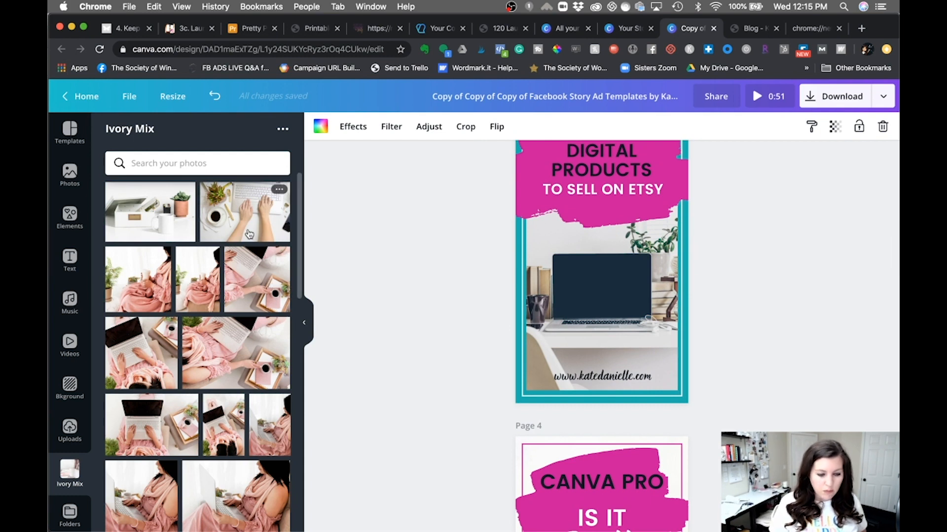
{"action": "scroll", "coordinate": [237, 220], "scroll_direction": "down", "scroll_amount": 5}
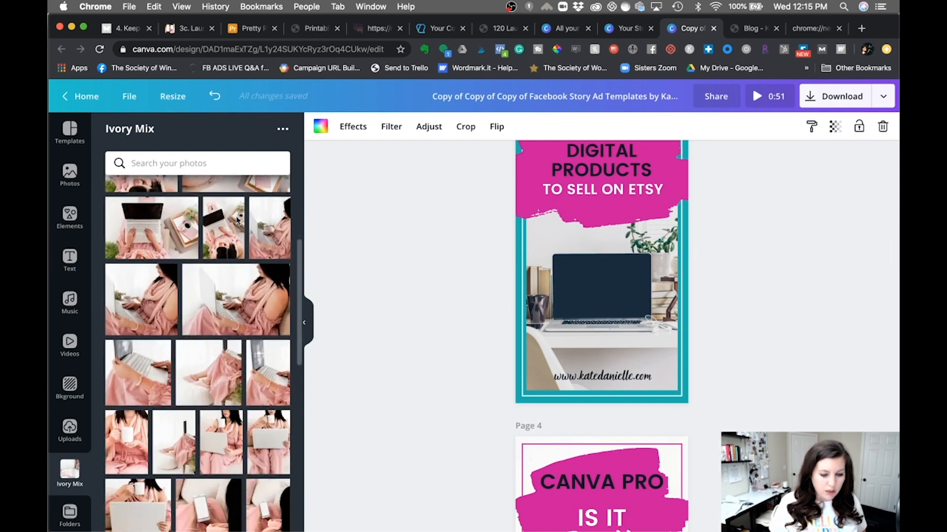
{"action": "scroll", "coordinate": [236, 220], "scroll_direction": "up", "scroll_amount": 5}
{"action": "left_click_drag", "start_coordinate": [228, 228], "coordinate": [542, 297]}
Reposition the new photo inside page 3's frame so the succulent, the coffee cup and one typing hand fill it.
{"action": "double_click", "coordinate": [567, 297]}
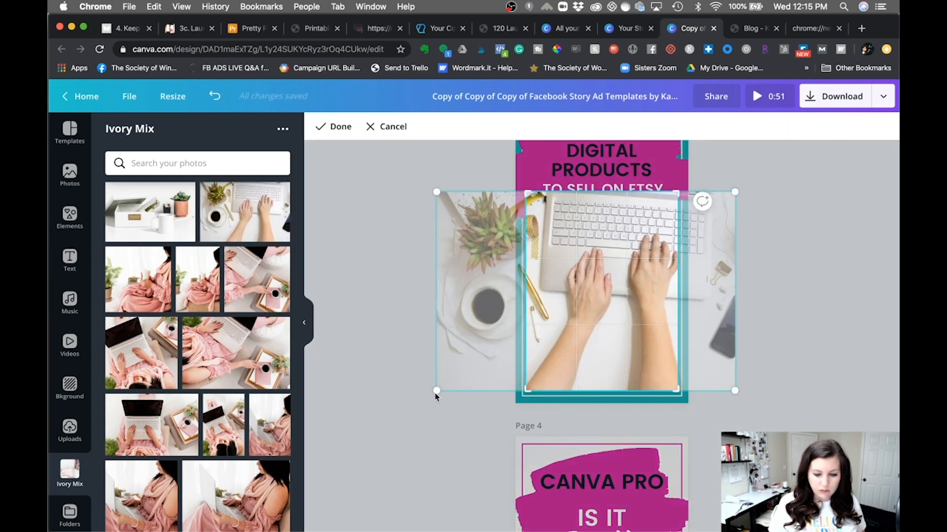
{"action": "left_click_drag", "start_coordinate": [435, 394], "coordinate": [503, 403]}
{"action": "left_click_drag", "start_coordinate": [567, 324], "coordinate": [626, 324]}
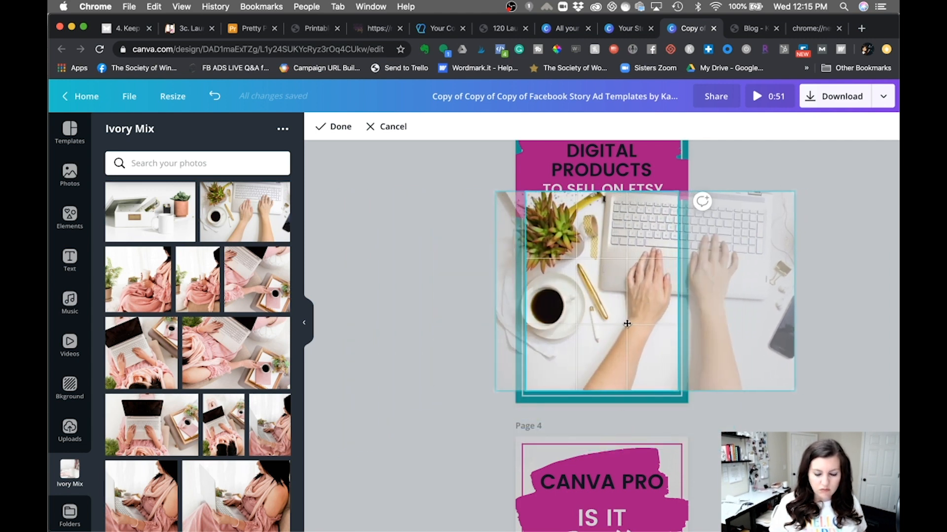
{"action": "left_click", "coordinate": [334, 131]}
Replace the background photo on page 4, "Canva Pro Is It Really Worth It?", with the vertical flat lay of laptop, cash and pouch.
{"action": "scroll", "coordinate": [412, 373], "scroll_direction": "down", "scroll_amount": 5}
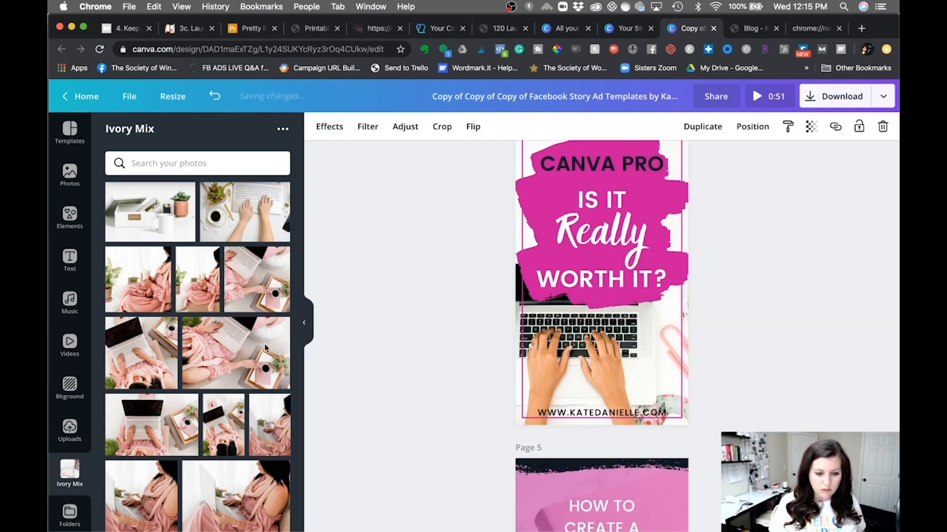
{"action": "scroll", "coordinate": [237, 348], "scroll_direction": "down", "scroll_amount": 3}
{"action": "scroll", "coordinate": [236, 348], "scroll_direction": "down", "scroll_amount": 10}
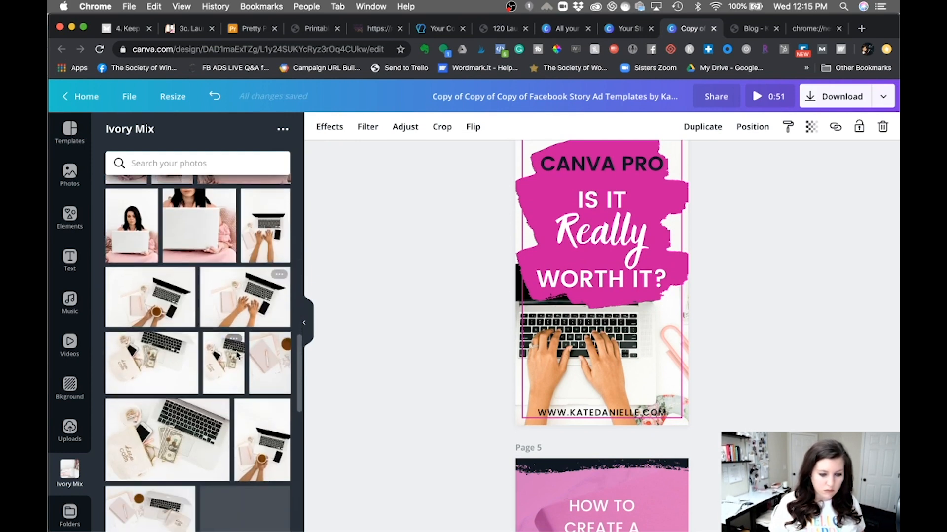
{"action": "left_click_drag", "start_coordinate": [216, 357], "coordinate": [519, 356]}
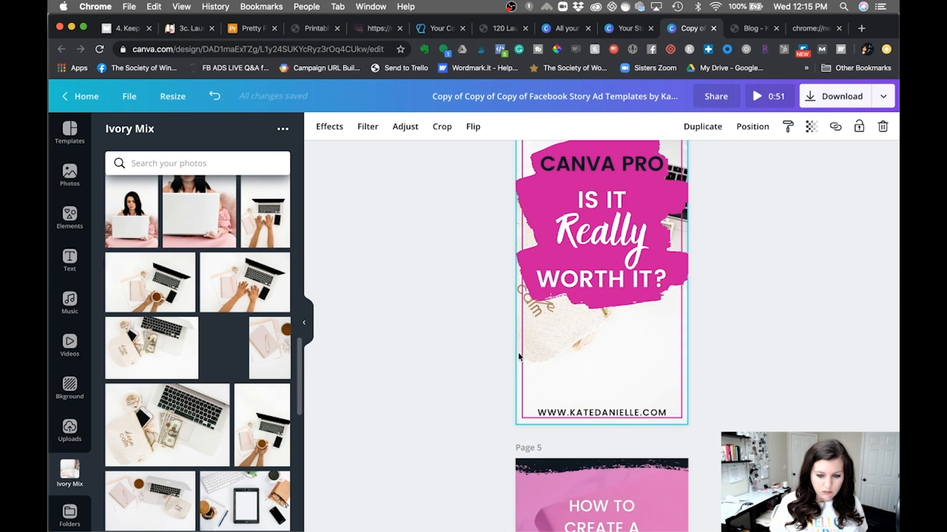
Enlarge page 4's background photo and shift it so the cash and glasses sit below the pink brush shape.
{"action": "double_click", "coordinate": [522, 357]}
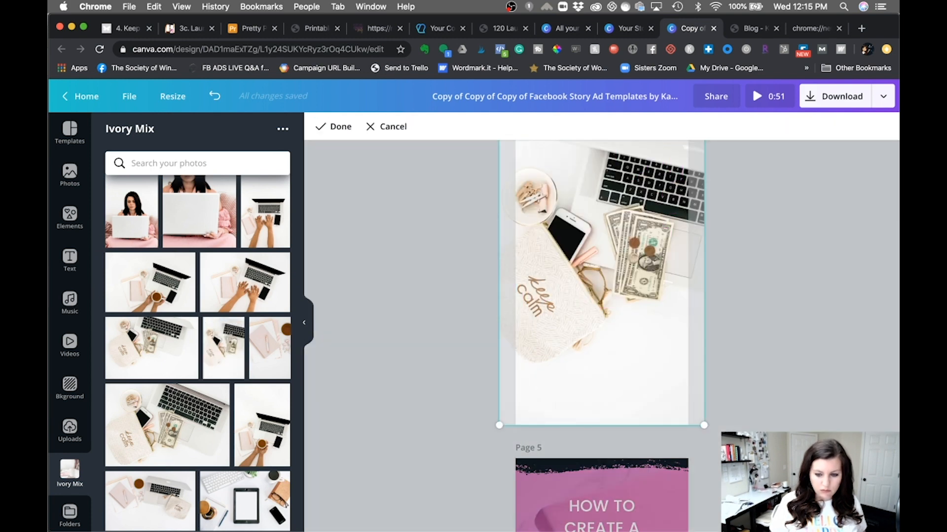
{"action": "left_click_drag", "start_coordinate": [705, 427], "coordinate": [755, 501]}
{"action": "left_click_drag", "start_coordinate": [663, 388], "coordinate": [607, 394]}
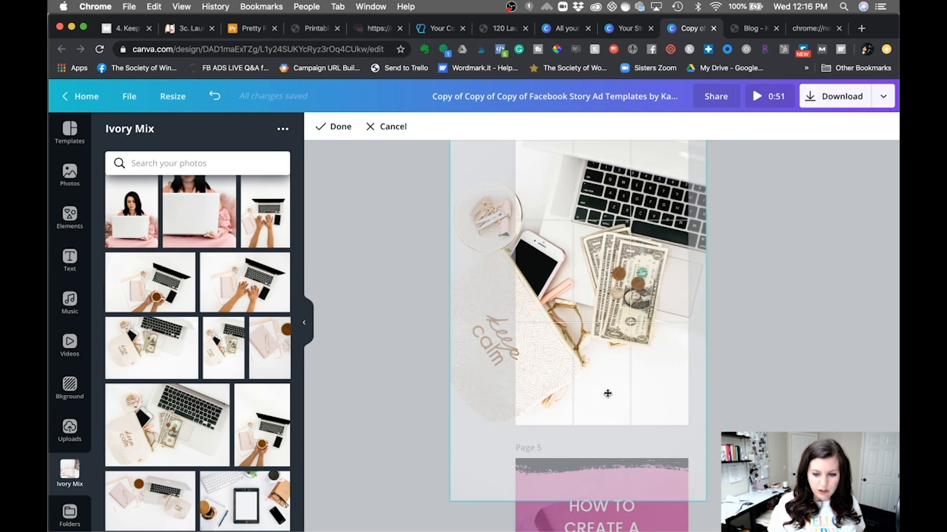
{"action": "left_click", "coordinate": [328, 127]}
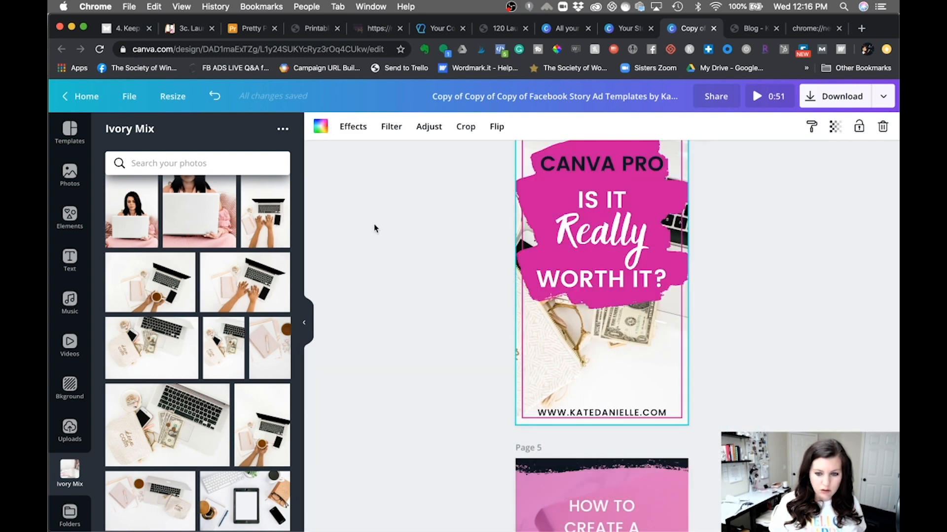
Replace page 5's tinted background photo with the Ivory Mix image of a mug and glasses on a book beside a phone.
{"action": "scroll", "coordinate": [374, 229], "scroll_direction": "down", "scroll_amount": 8}
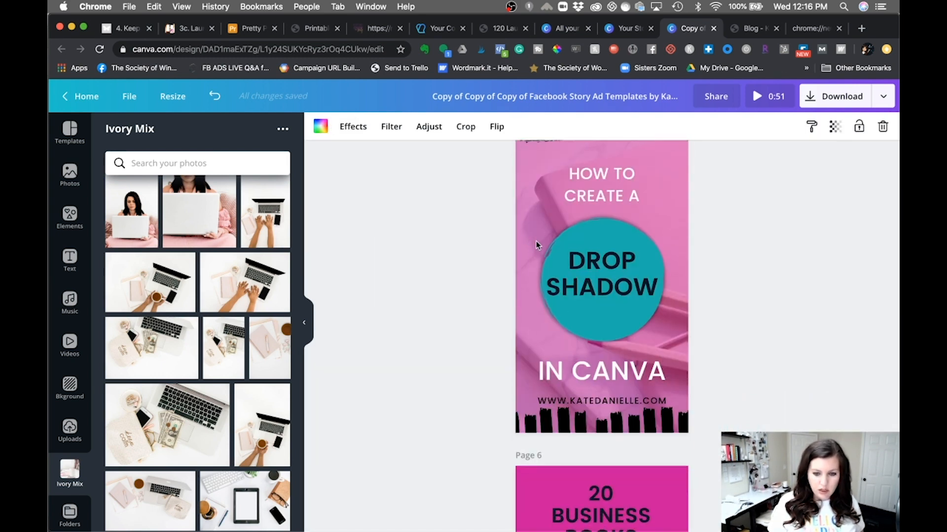
{"action": "left_click", "coordinate": [531, 246]}
{"action": "scroll", "coordinate": [518, 244], "scroll_direction": "down", "scroll_amount": 2}
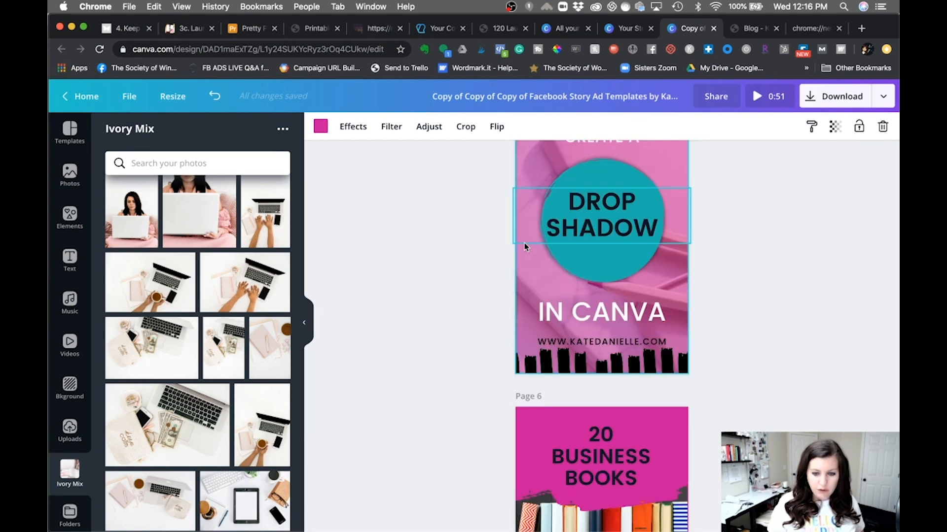
{"action": "left_click", "coordinate": [533, 190]}
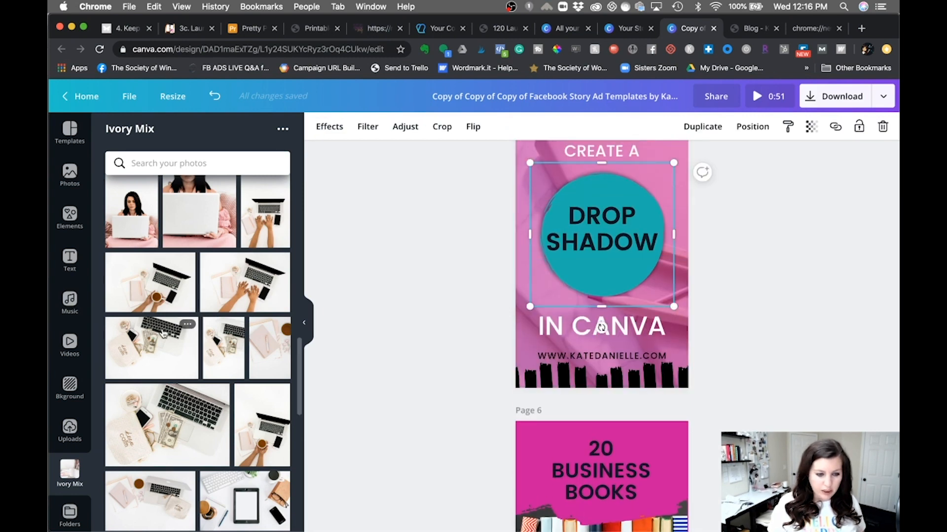
{"action": "scroll", "coordinate": [180, 264], "scroll_direction": "down", "scroll_amount": 3}
{"action": "scroll", "coordinate": [179, 264], "scroll_direction": "down", "scroll_amount": 4}
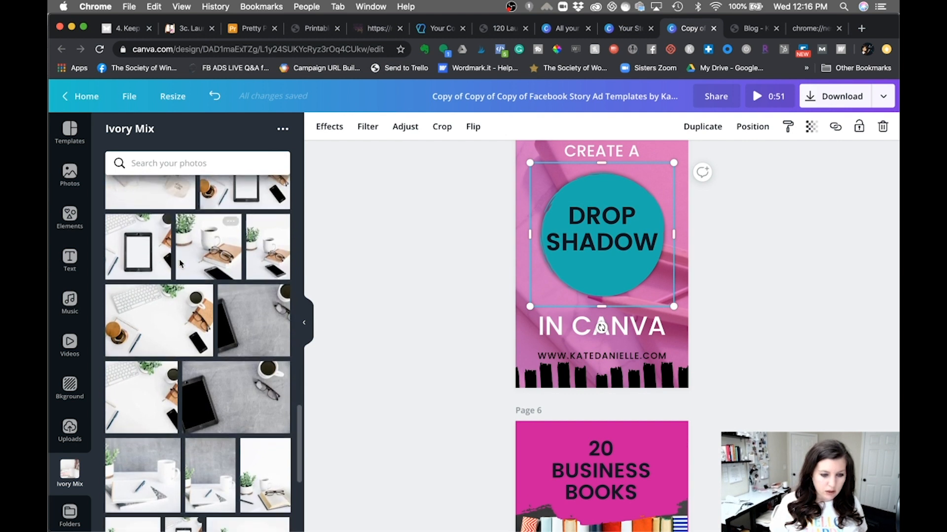
{"action": "left_click_drag", "start_coordinate": [428, 242], "coordinate": [518, 341]}
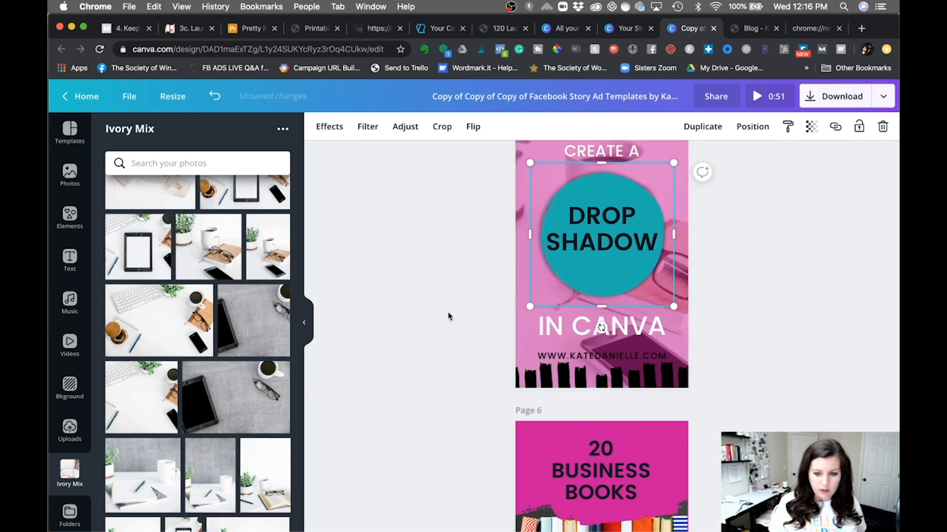
Search the stock photos for "book" and browse the results for a new image for page 6.
{"action": "scroll", "coordinate": [448, 313], "scroll_direction": "down", "scroll_amount": 6}
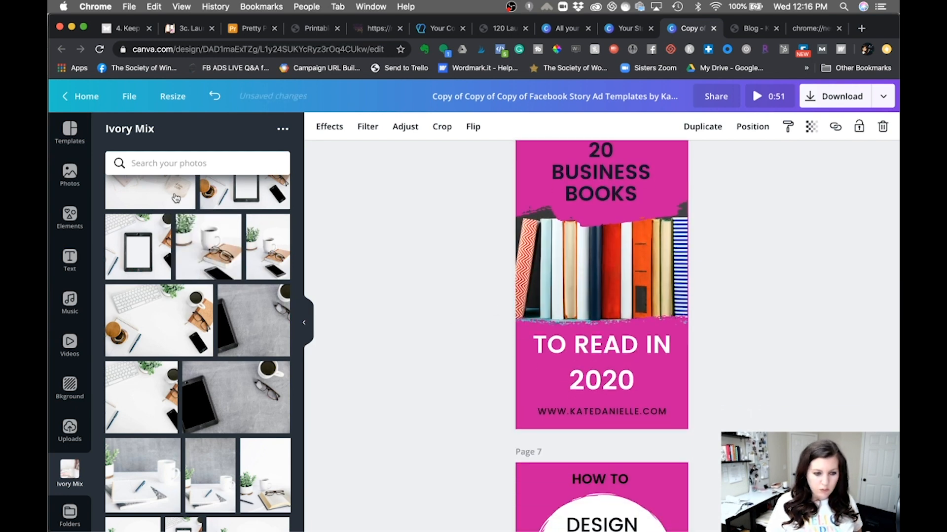
{"action": "left_click", "coordinate": [69, 173]}
{"action": "left_click", "coordinate": [168, 135]}
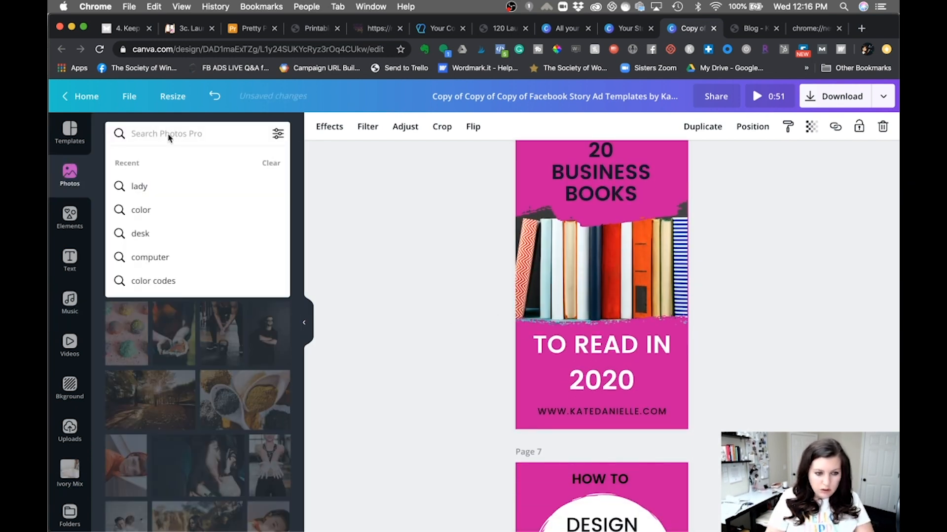
{"action": "type", "text": "book"}
{"action": "key", "text": "Return"}
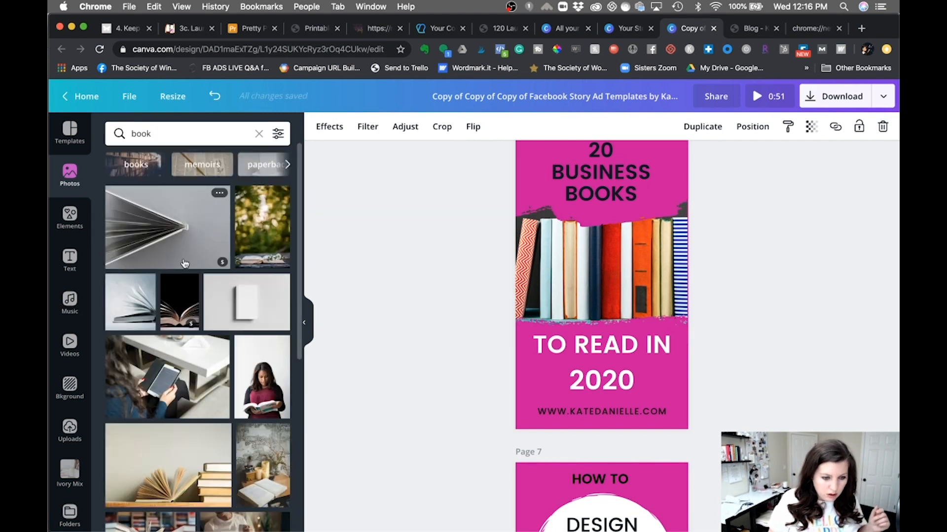
{"action": "scroll", "coordinate": [185, 263], "scroll_direction": "down", "scroll_amount": 5}
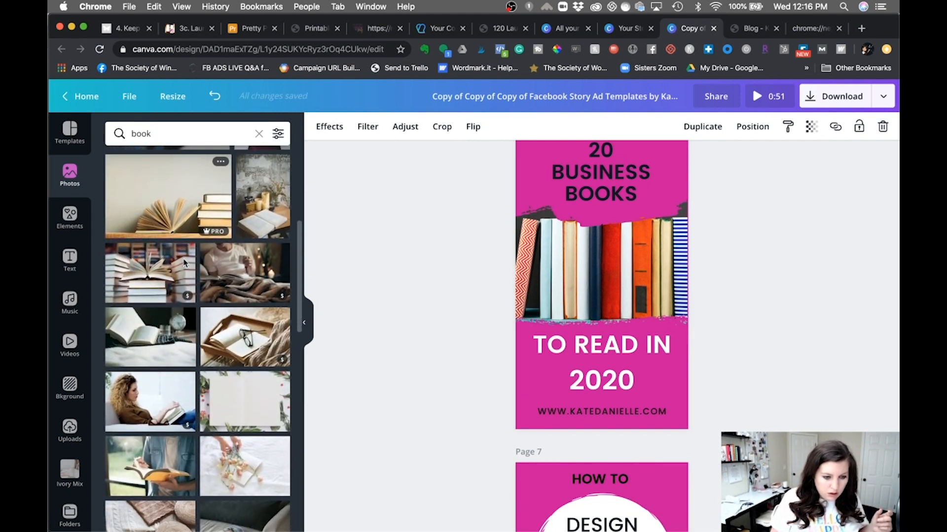
{"action": "scroll", "coordinate": [162, 203], "scroll_direction": "down", "scroll_amount": 10}
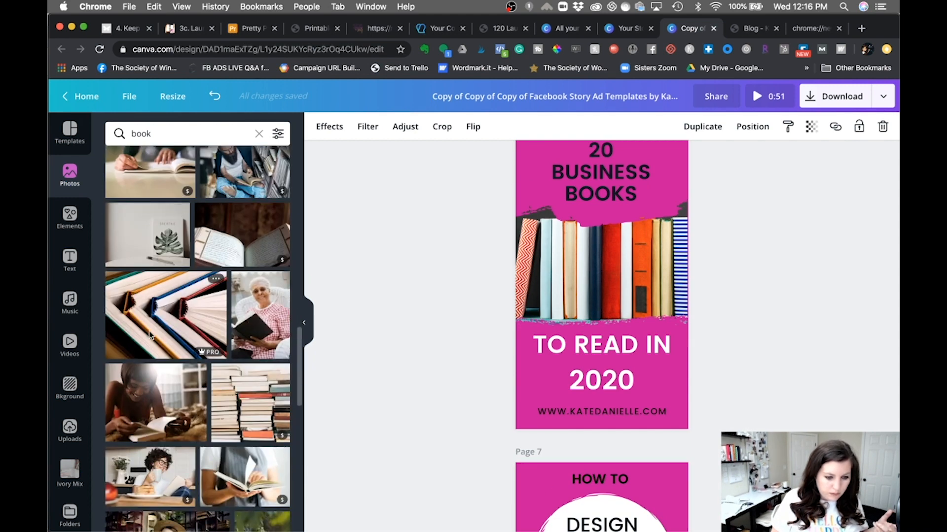
{"action": "scroll", "coordinate": [240, 403], "scroll_direction": "down", "scroll_amount": 5}
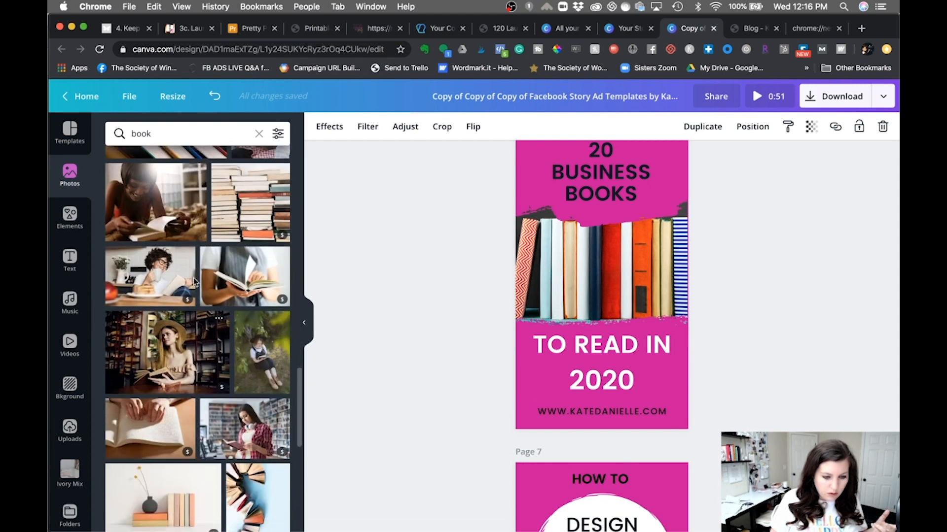
Filter the book photo results to Free and Pro images only.
{"action": "left_click", "coordinate": [278, 134]}
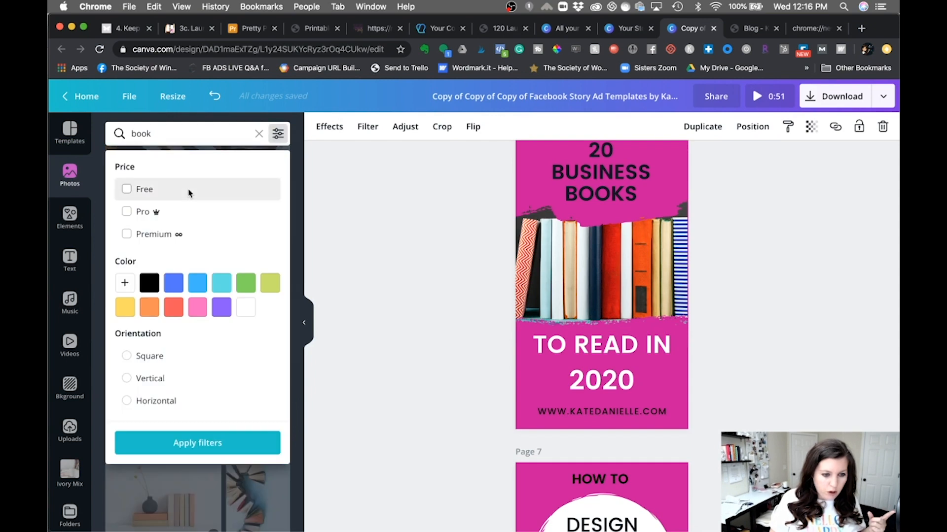
{"action": "left_click", "coordinate": [189, 193]}
{"action": "left_click", "coordinate": [149, 211]}
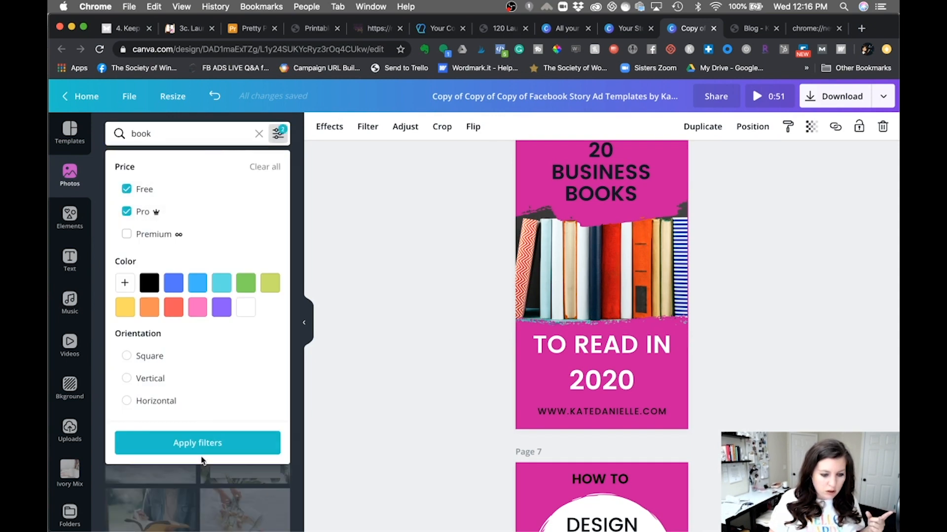
{"action": "left_click", "coordinate": [199, 444]}
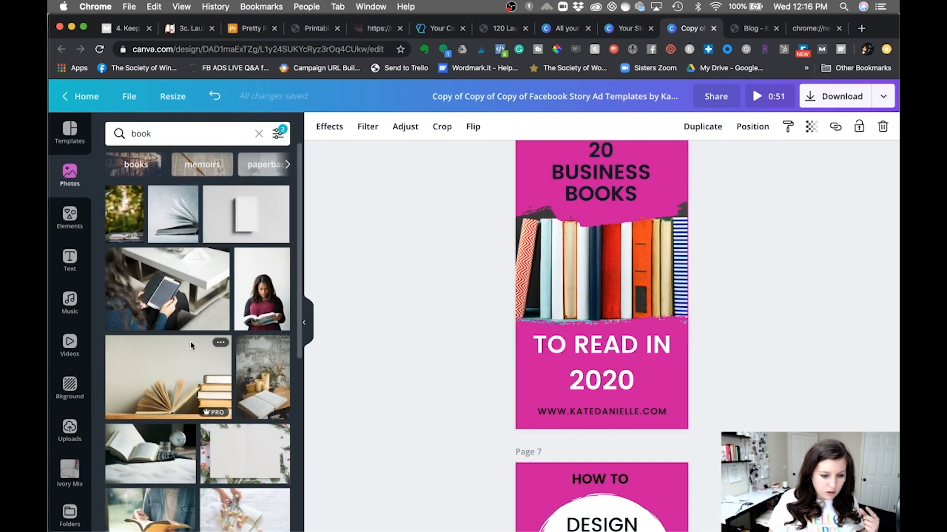
Replace the book spine photo on page 6 with the image of tightly packed books standing with their pages up.
{"action": "scroll", "coordinate": [190, 343], "scroll_direction": "down", "scroll_amount": 10}
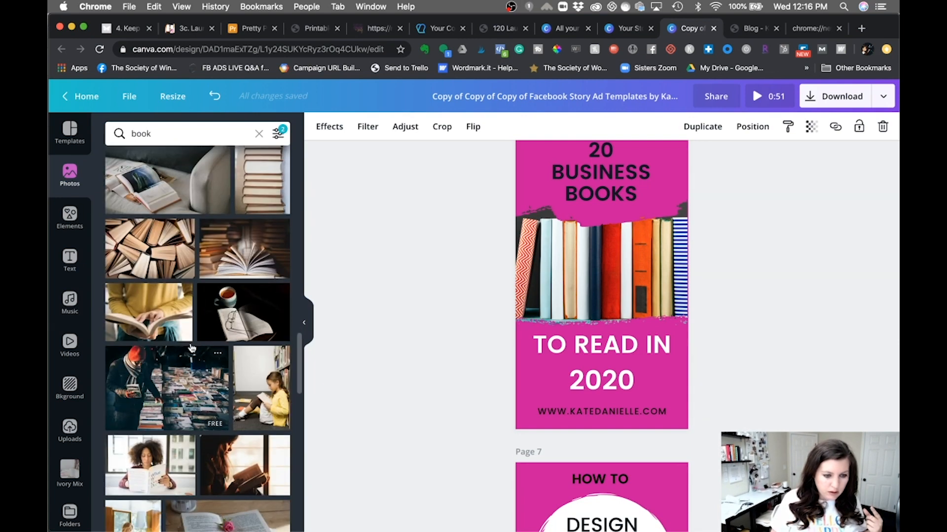
{"action": "scroll", "coordinate": [192, 348], "scroll_direction": "up", "scroll_amount": 2}
{"action": "left_click_drag", "start_coordinate": [144, 316], "coordinate": [567, 269]}
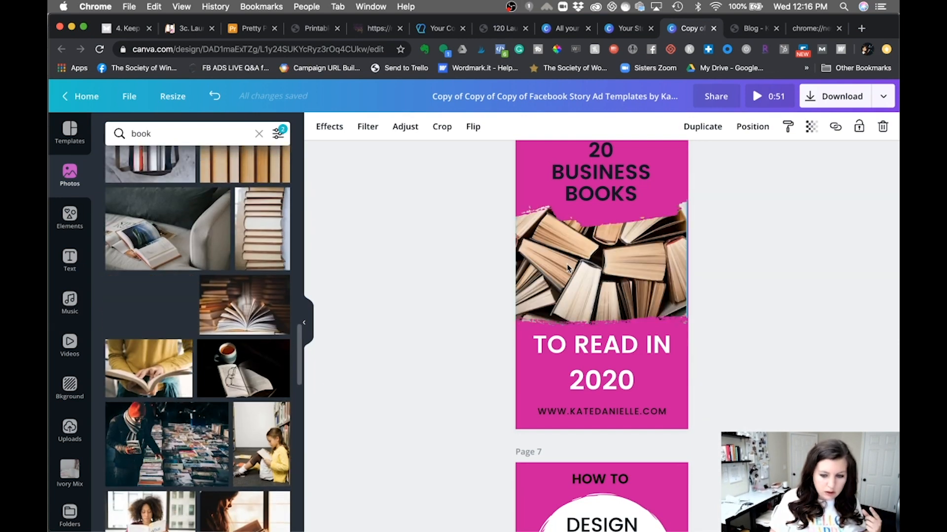
{"action": "scroll", "coordinate": [391, 291], "scroll_direction": "down", "scroll_amount": 8}
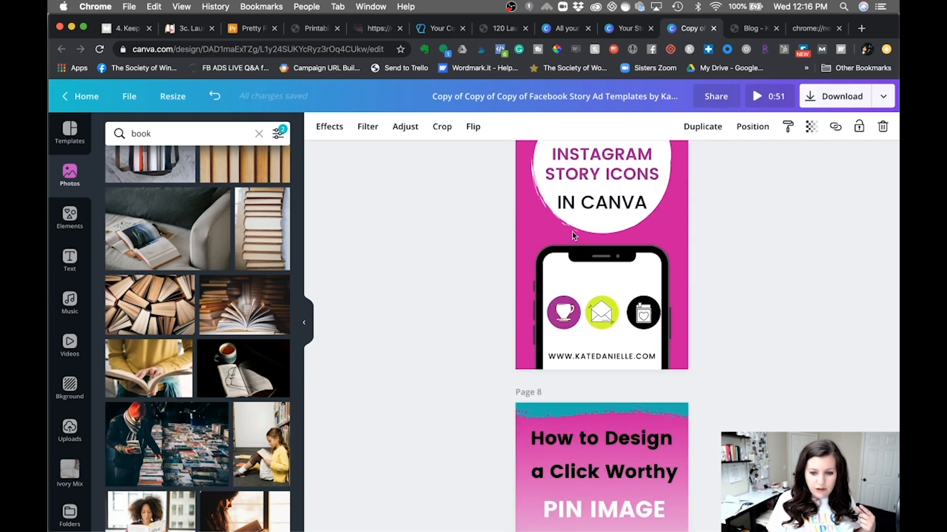
Delete the phone mockup behind the three icons on page 7.
{"action": "scroll", "coordinate": [570, 321], "scroll_direction": "up", "scroll_amount": 3}
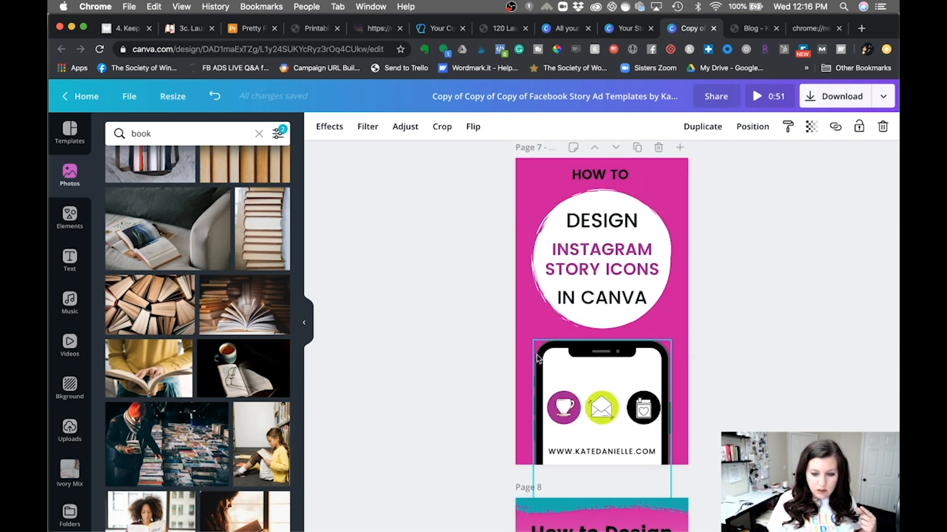
{"action": "left_click", "coordinate": [537, 354]}
{"action": "key", "text": "Delete"}
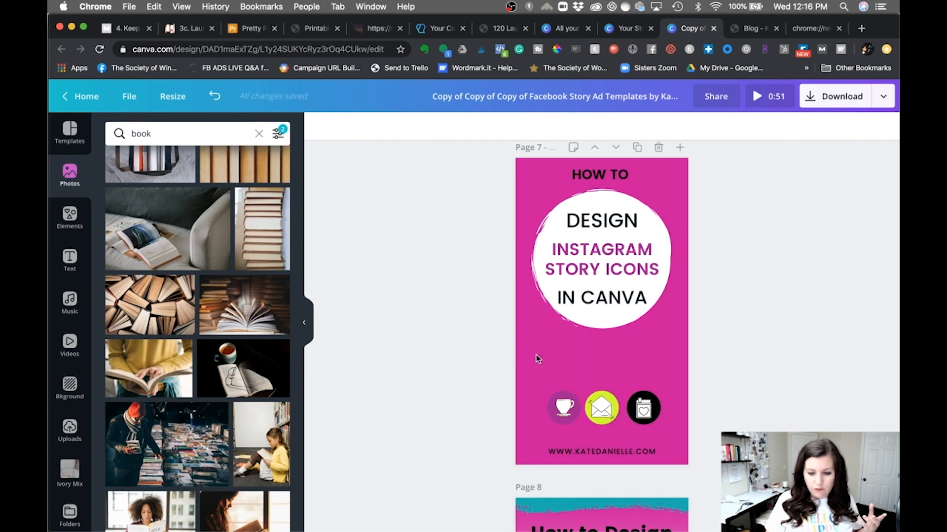
Recolor the purple circle behind the coffee cup icon on page 7 to the teal document color.
{"action": "left_click", "coordinate": [551, 411]}
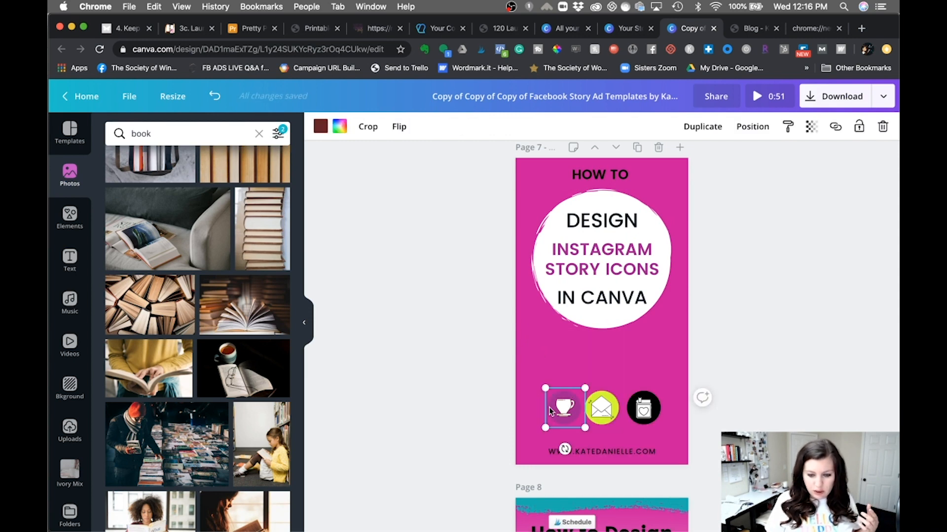
{"action": "left_click", "coordinate": [338, 132]}
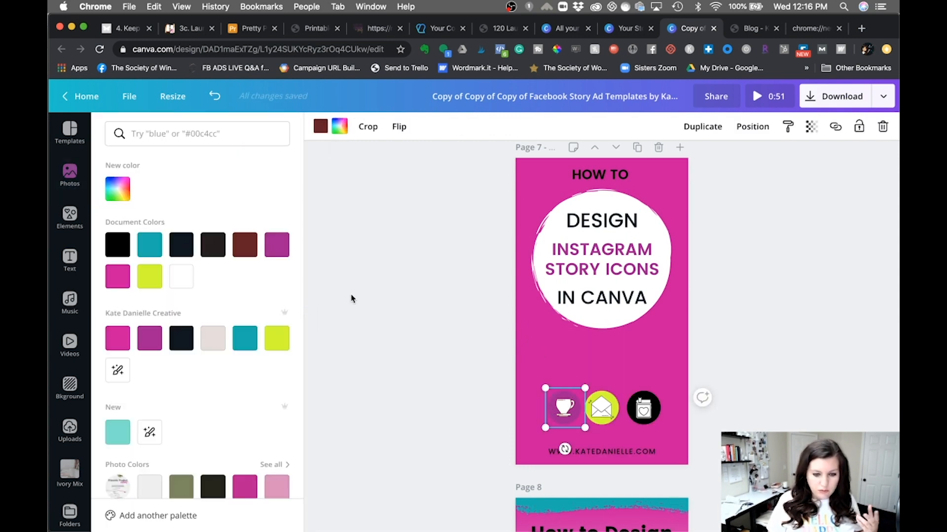
{"action": "left_click", "coordinate": [352, 297]}
{"action": "key", "text": "Tab"}
{"action": "key", "text": "Tab"}
{"action": "key", "text": "Tab"}
{"action": "key", "text": "Tab"}
{"action": "key", "text": "Tab"}
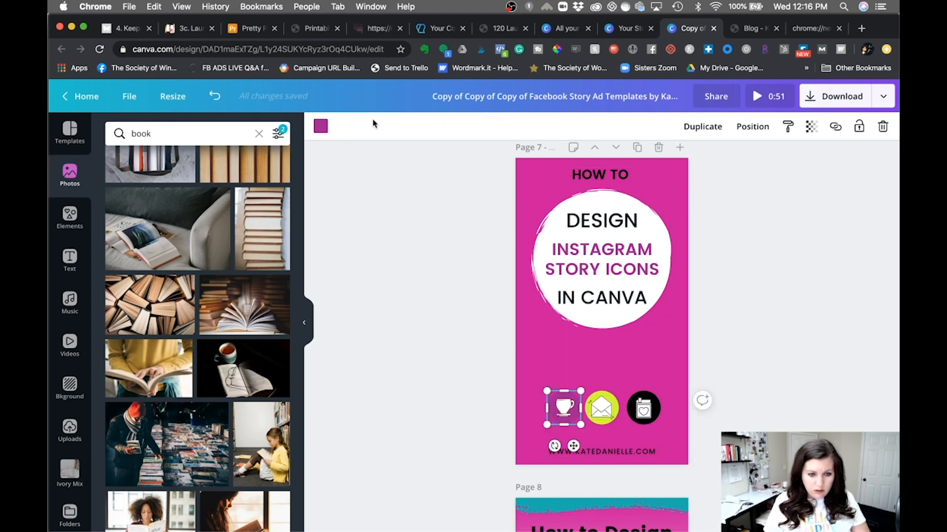
{"action": "left_click", "coordinate": [321, 129]}
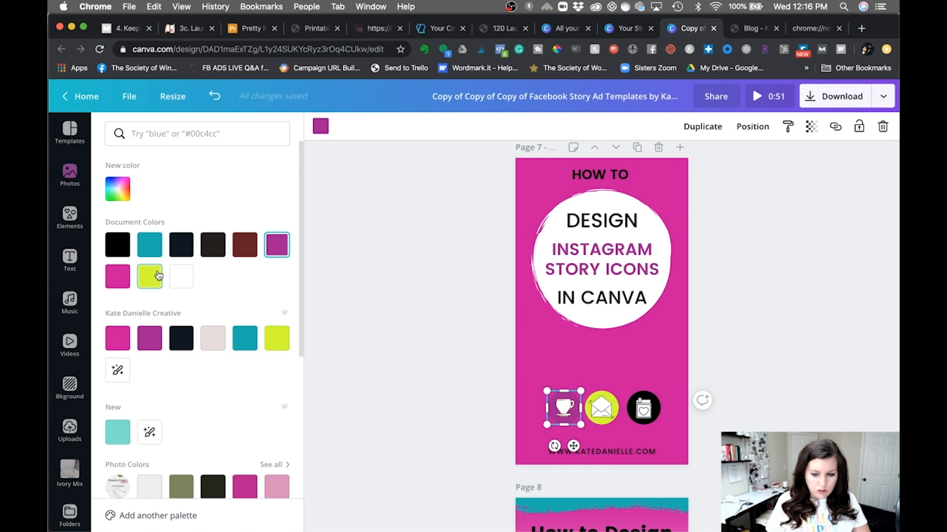
{"action": "left_click", "coordinate": [155, 253]}
{"action": "key", "text": "Escape"}
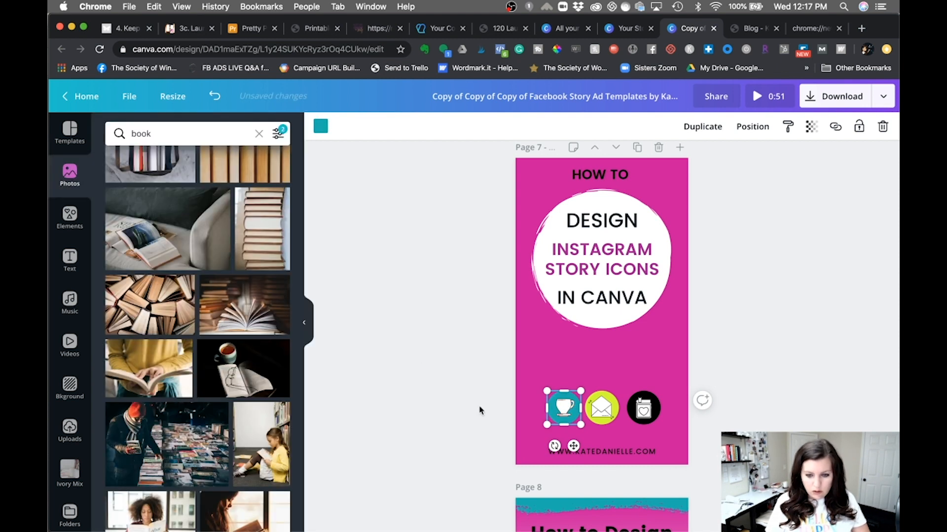
Move the three circular icons on page 7 up together and enlarge them to about the width of the white circle.
{"action": "left_click_drag", "start_coordinate": [450, 402], "coordinate": [640, 377]}
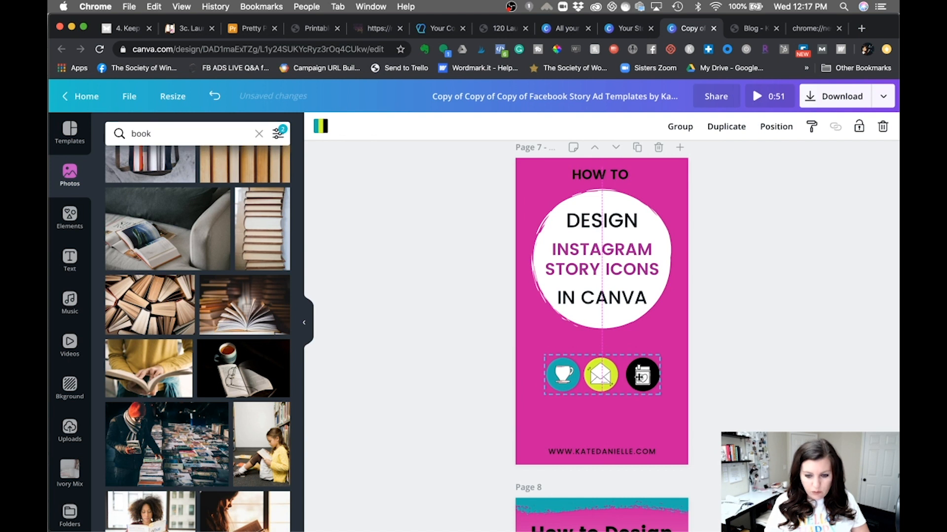
{"action": "mouse_move", "coordinate": [544, 395]}
{"action": "left_mouse_down"}
{"action": "mouse_move", "coordinate": [513, 411]}
{"action": "mouse_move", "coordinate": [548, 389]}
{"action": "left_mouse_up"}
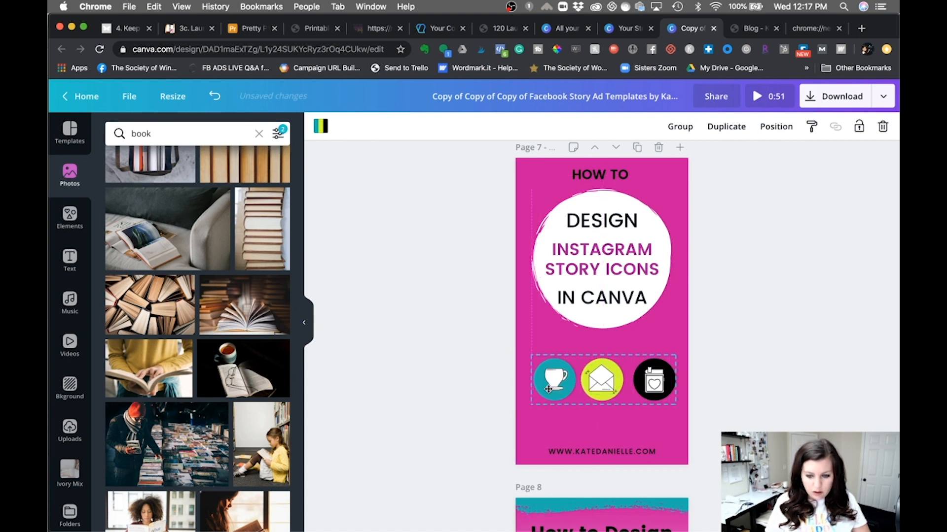
{"action": "left_click", "coordinate": [463, 395]}
Replace page 8's faded background photo with the wide Ivory Mix image of a plant and glasses on an open book.
{"action": "scroll", "coordinate": [463, 396], "scroll_direction": "down", "scroll_amount": 6}
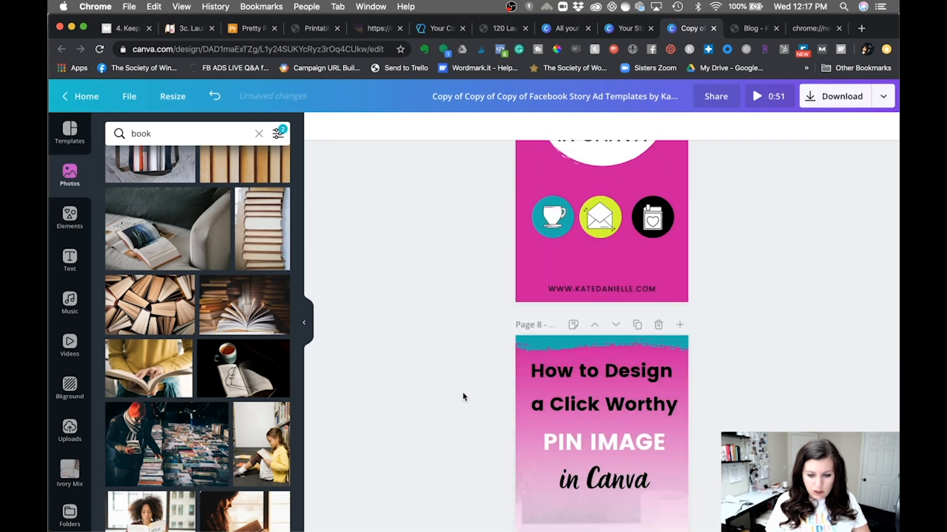
{"action": "scroll", "coordinate": [462, 392], "scroll_direction": "down", "scroll_amount": 3}
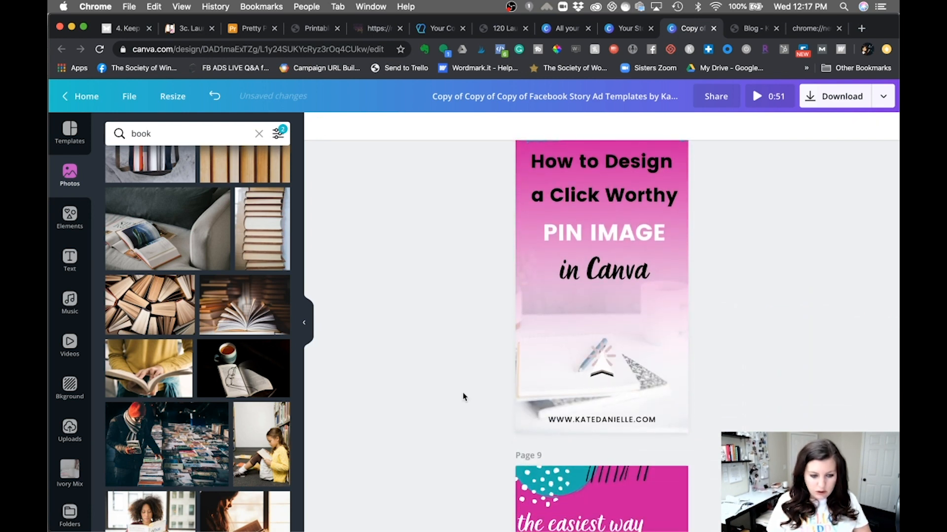
{"action": "left_click", "coordinate": [70, 471]}
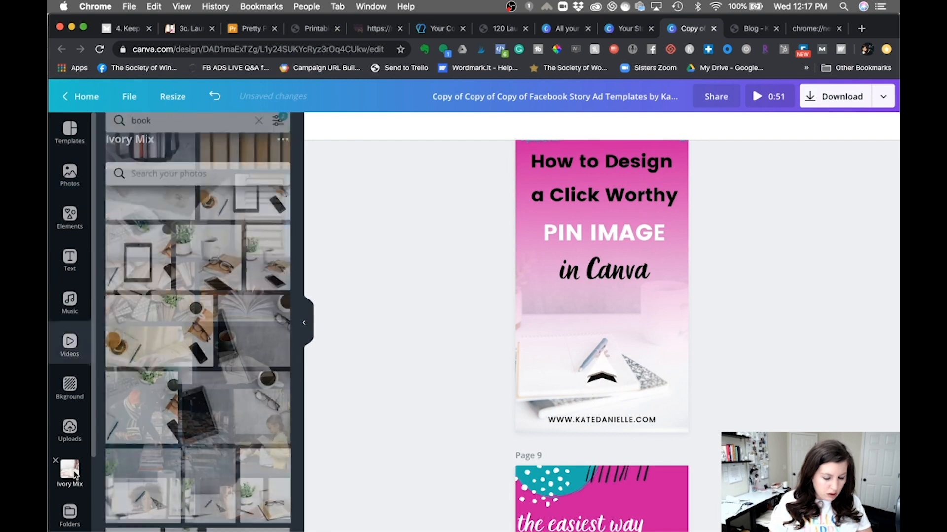
{"action": "scroll", "coordinate": [196, 399], "scroll_direction": "down", "scroll_amount": 5}
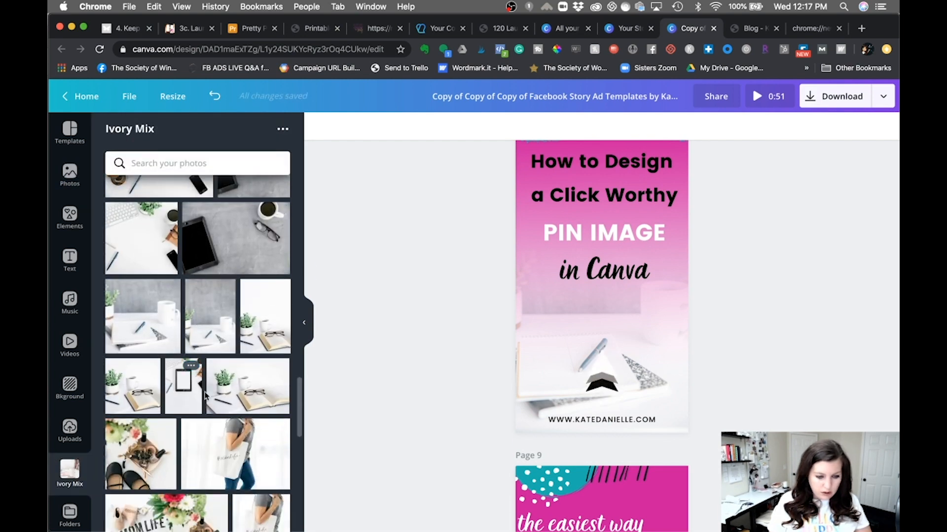
{"action": "left_click_drag", "start_coordinate": [237, 387], "coordinate": [521, 380]}
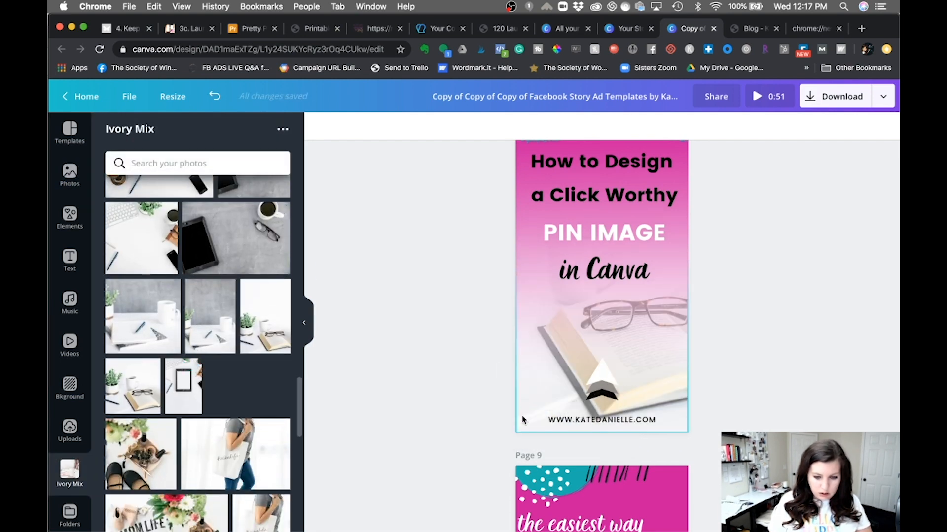
Delete the cutout of the woman in the light blue shirt from page 9.
{"action": "scroll", "coordinate": [434, 398], "scroll_direction": "down", "scroll_amount": 5}
{"action": "scroll", "coordinate": [434, 397], "scroll_direction": "down", "scroll_amount": 7}
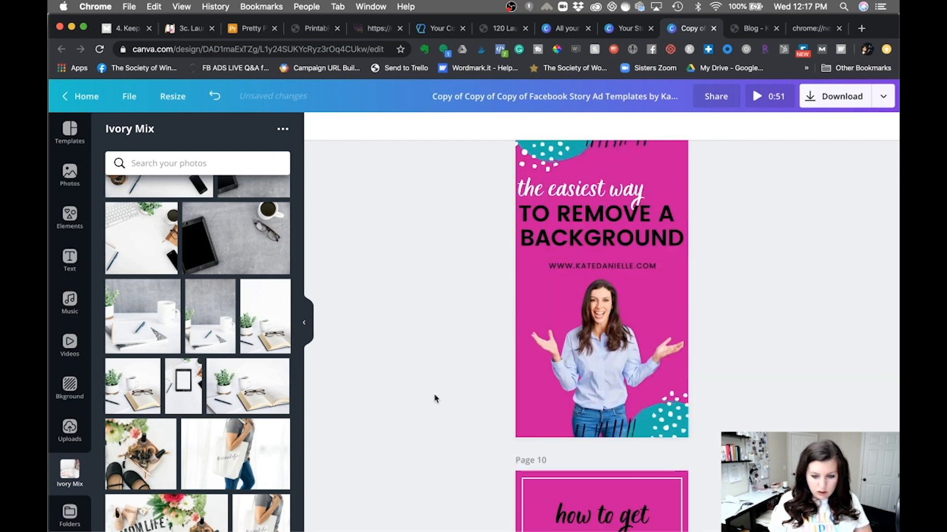
{"action": "left_click", "coordinate": [595, 279]}
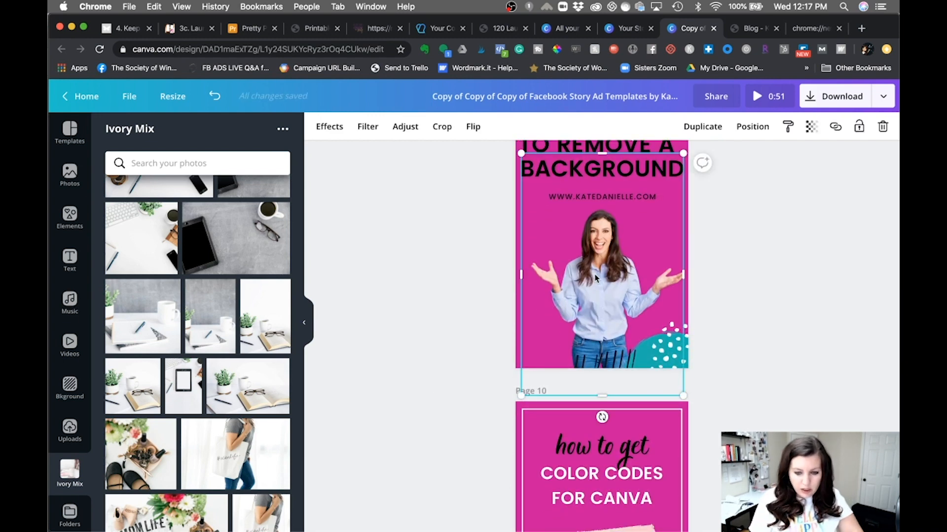
{"action": "key", "text": "Delete"}
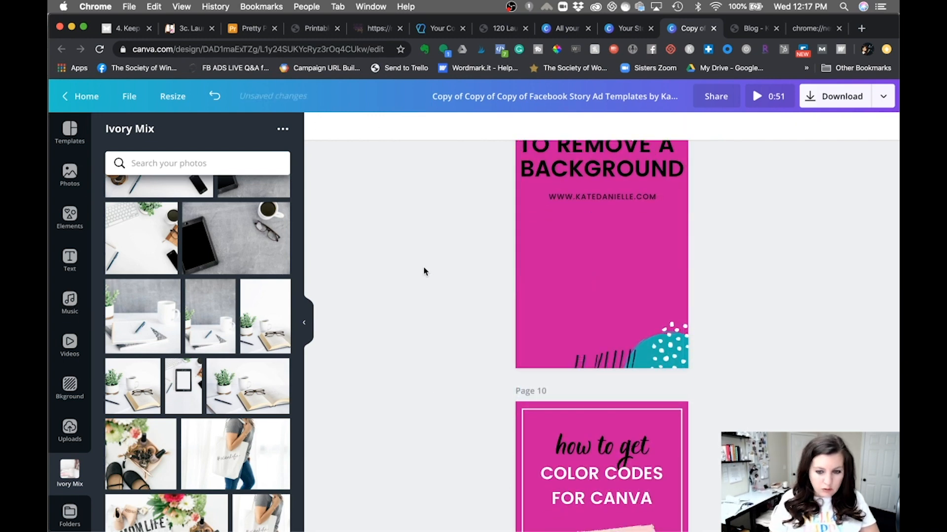
Search the stock photos for "lady" and add the image of the woman in a leather jacket and ripped jeans to page 9.
{"action": "scroll", "coordinate": [424, 271], "scroll_direction": "up", "scroll_amount": 1}
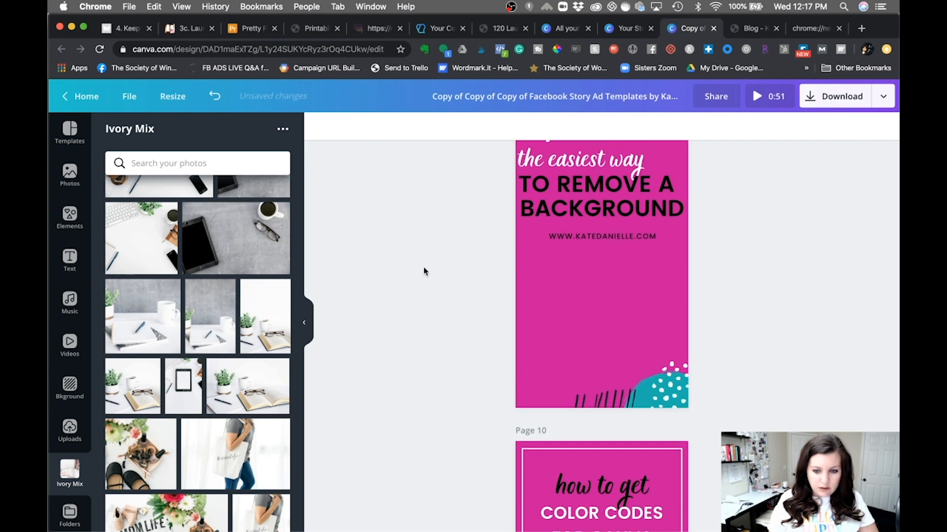
{"action": "left_click", "coordinate": [74, 173]}
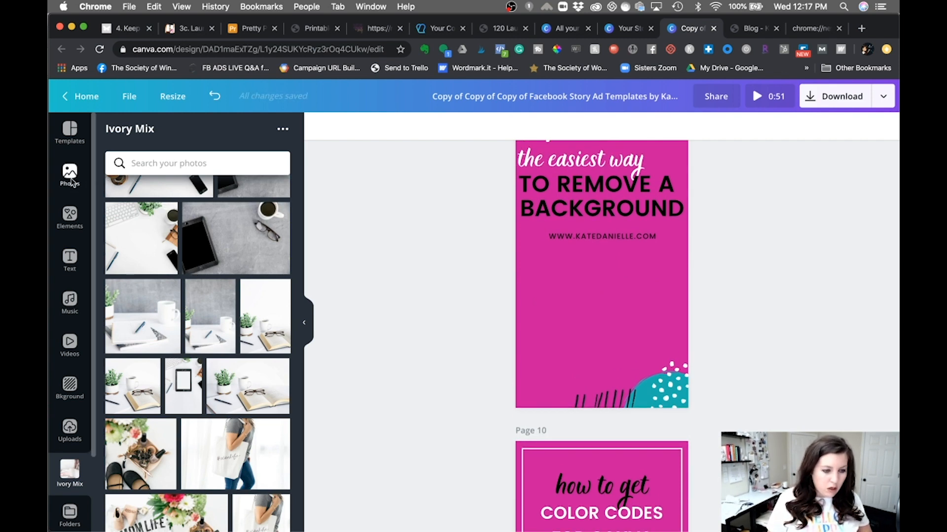
{"action": "left_click", "coordinate": [178, 140]}
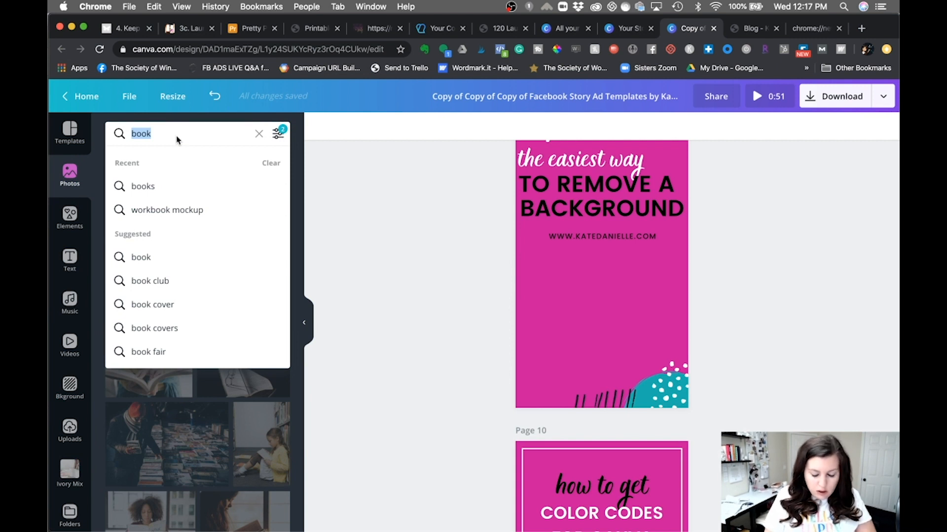
{"action": "type", "text": "lady"}
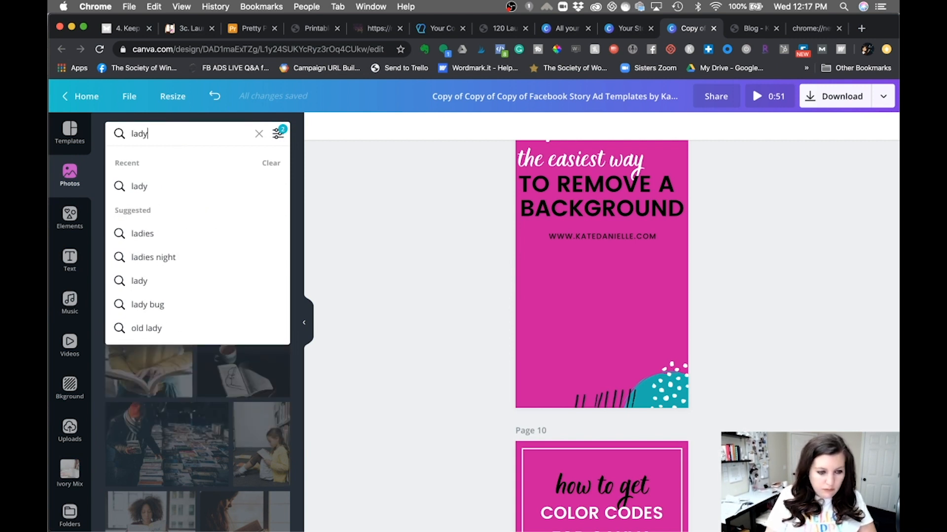
{"action": "key", "text": "Return"}
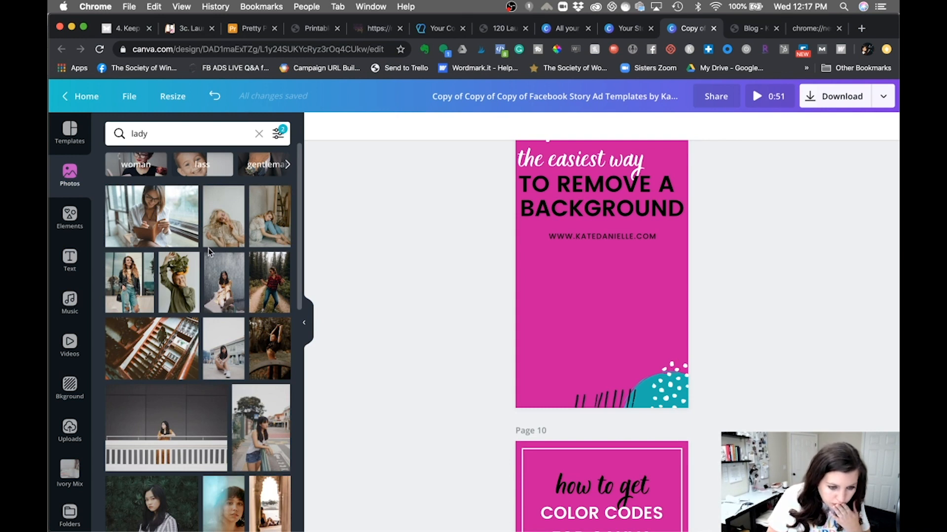
{"action": "left_click", "coordinate": [125, 290]}
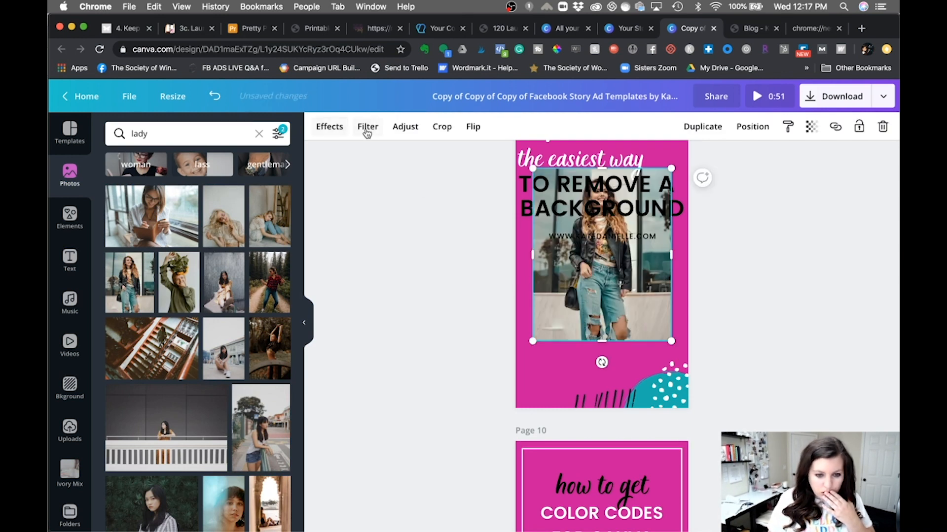
Remove the woman photo's background, then enlarge the cutout and center it beneath the website address on page 9.
{"action": "left_click", "coordinate": [329, 127]}
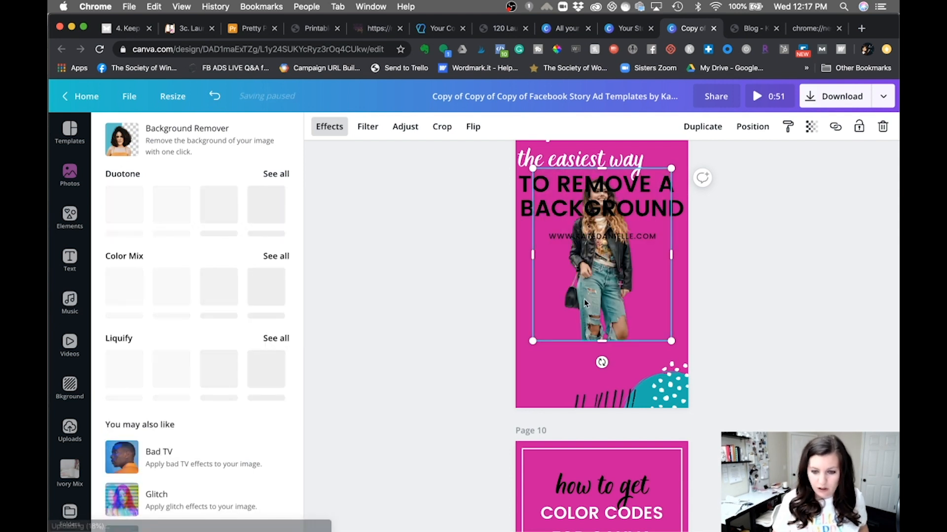
{"action": "left_click_drag", "start_coordinate": [597, 314], "coordinate": [606, 365]}
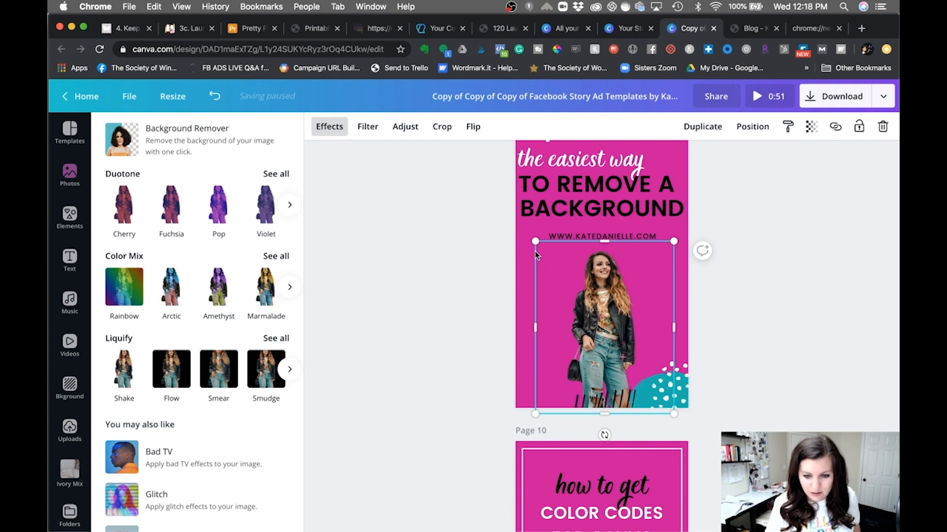
{"action": "left_click_drag", "start_coordinate": [535, 242], "coordinate": [503, 201]}
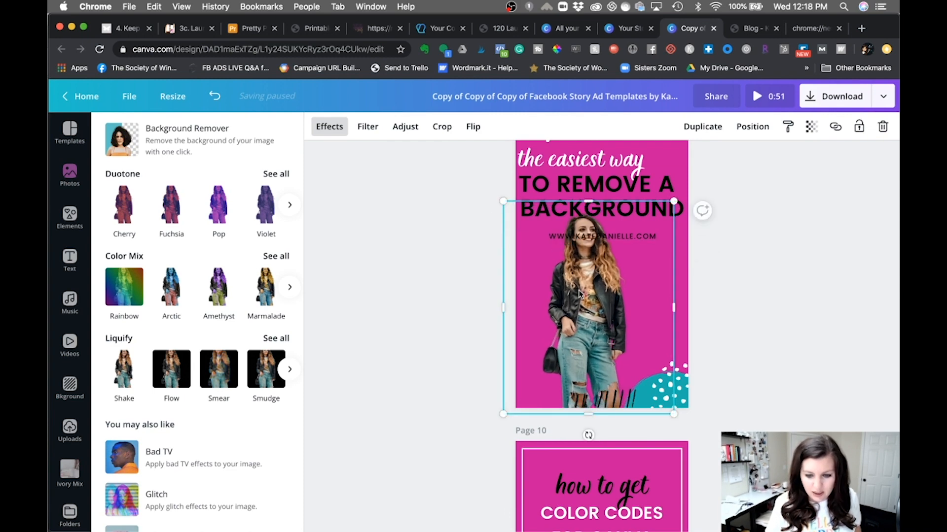
{"action": "left_click_drag", "start_coordinate": [588, 319], "coordinate": [597, 325]}
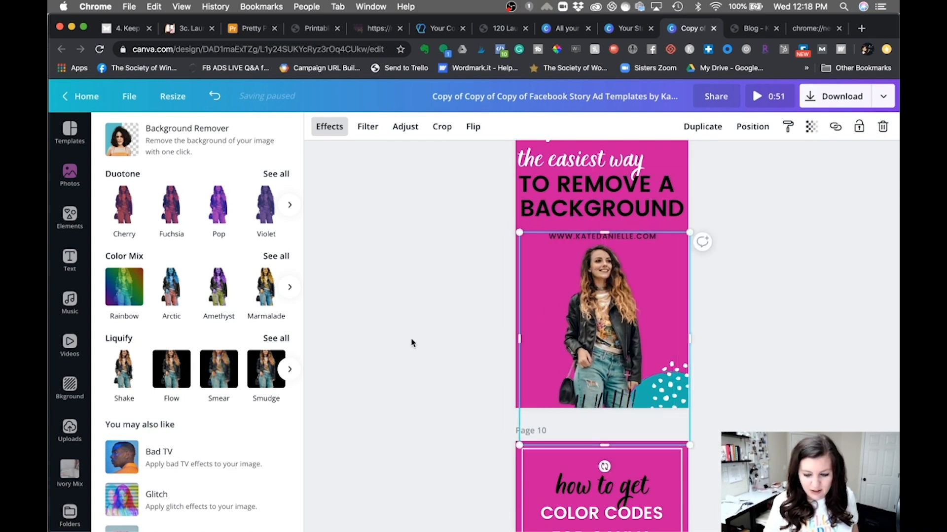
Search the stock photos for "colors" and switch to the "color palette" results for page 10's image.
{"action": "scroll", "coordinate": [411, 343], "scroll_direction": "down", "scroll_amount": 5}
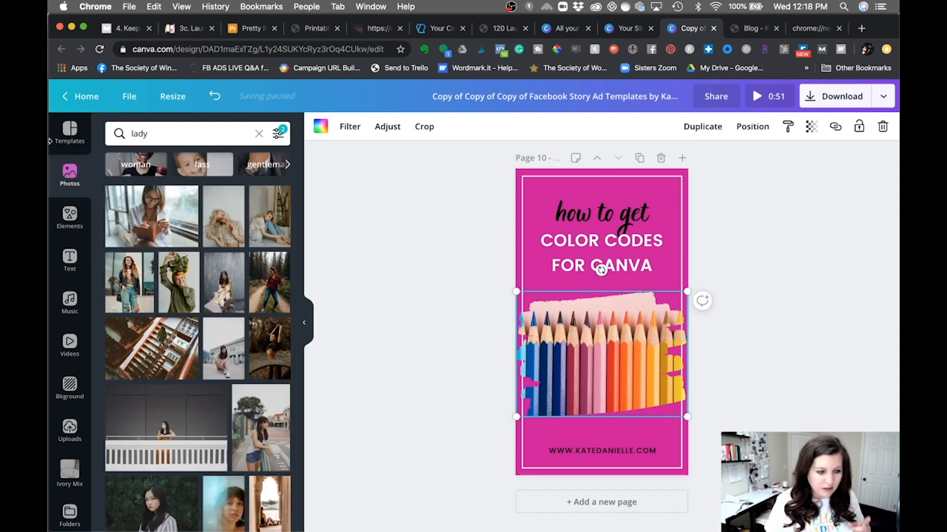
{"action": "left_click", "coordinate": [169, 142]}
{"action": "type", "text": "co"}
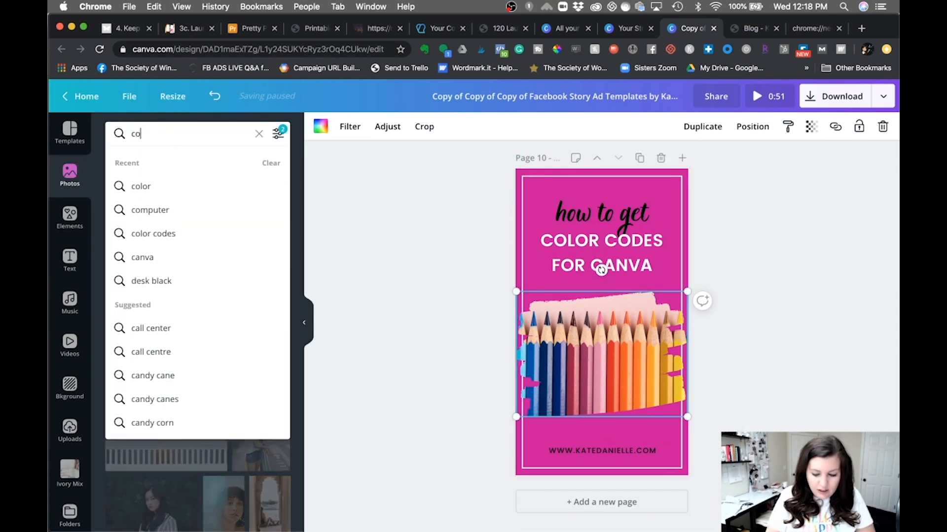
{"action": "type", "text": "lors"}
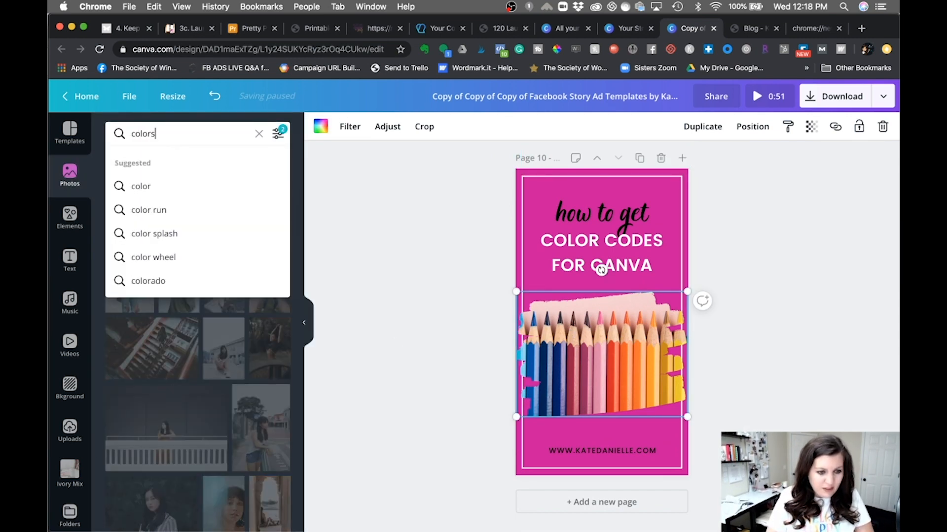
{"action": "key", "text": "Return"}
{"action": "left_click", "coordinate": [198, 167]}
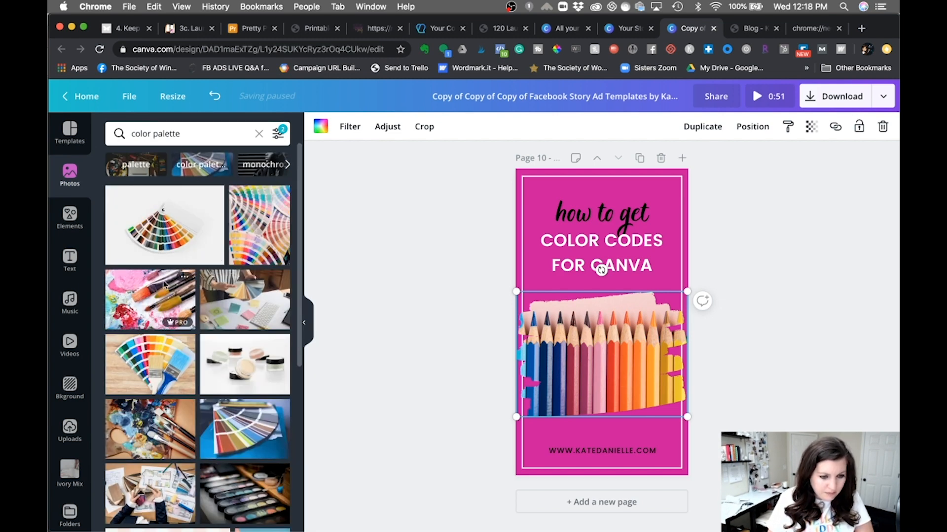
Replace the colored pencils in page 10's brush-shaped frame with the photo of the messy multicolored watercolor paint pots.
{"action": "scroll", "coordinate": [158, 321], "scroll_direction": "down", "scroll_amount": 10}
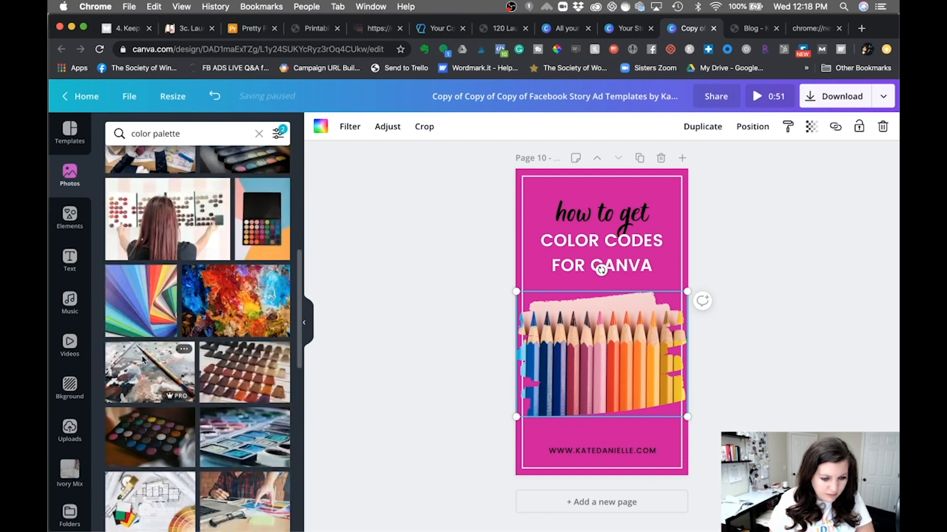
{"action": "scroll", "coordinate": [143, 360], "scroll_direction": "down", "scroll_amount": 8}
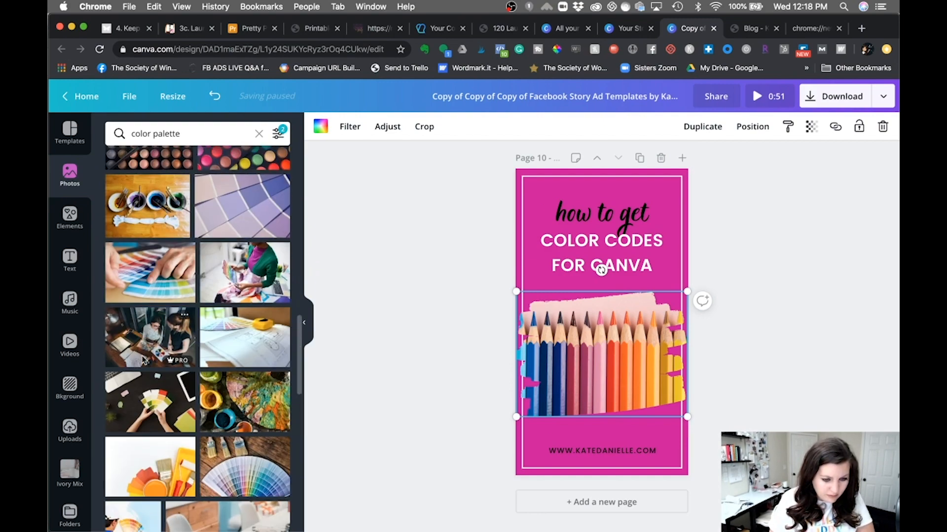
{"action": "scroll", "coordinate": [143, 360], "scroll_direction": "down", "scroll_amount": 10}
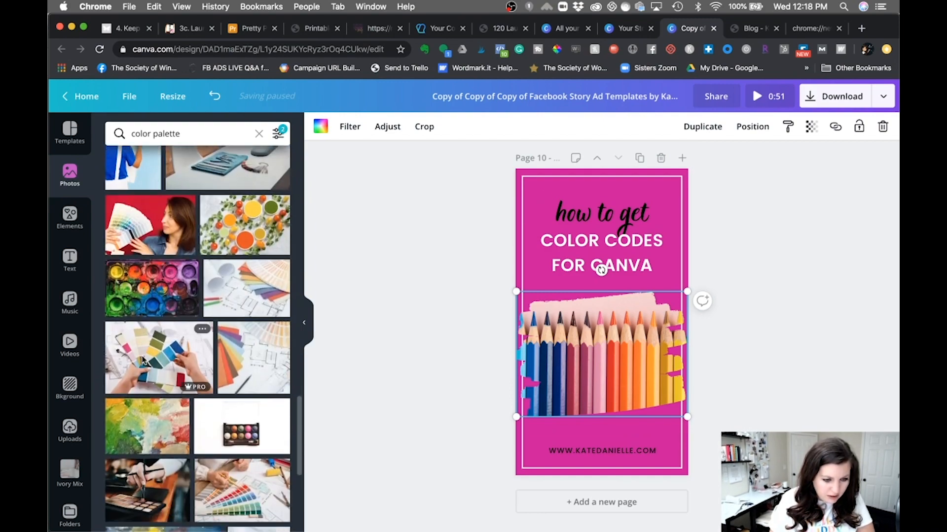
{"action": "mouse_move", "coordinate": [151, 288]}
{"action": "left_mouse_down"}
{"action": "mouse_move", "coordinate": [528, 271]}
{"action": "mouse_move", "coordinate": [582, 346]}
{"action": "mouse_move", "coordinate": [542, 357]}
{"action": "left_mouse_up"}
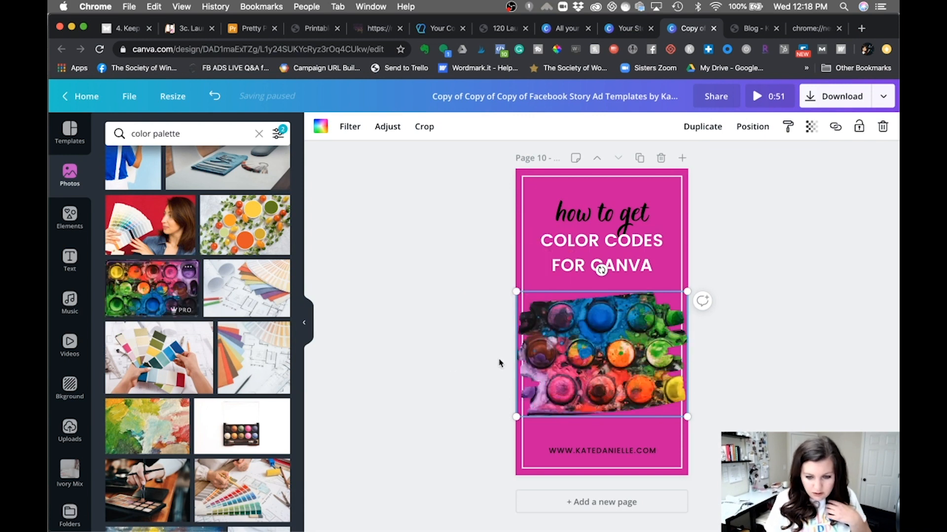
Return to page 1, select the tilted guide cover image, and browse the uploaded images for a replacement.
{"action": "left_click", "coordinate": [446, 364]}
{"action": "scroll", "coordinate": [447, 364], "scroll_direction": "up", "scroll_amount": 20}
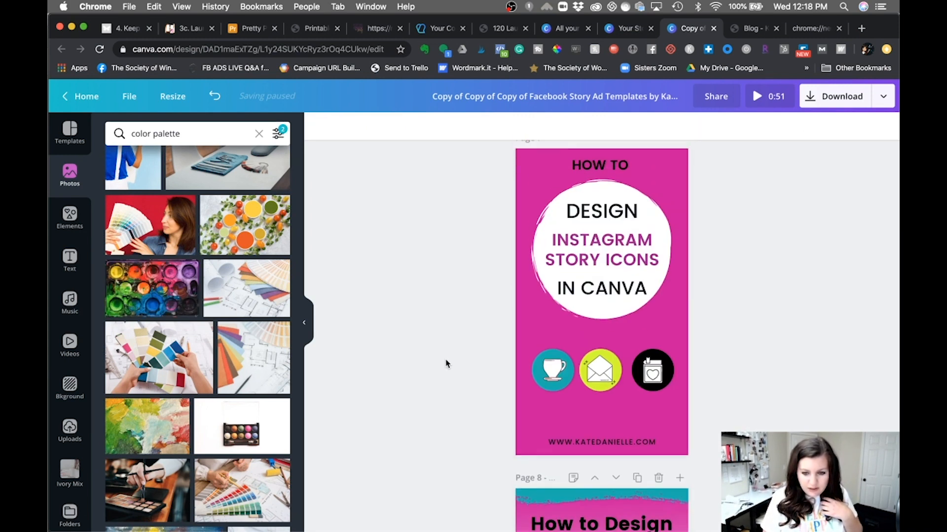
{"action": "scroll", "coordinate": [446, 364], "scroll_direction": "up", "scroll_amount": 20}
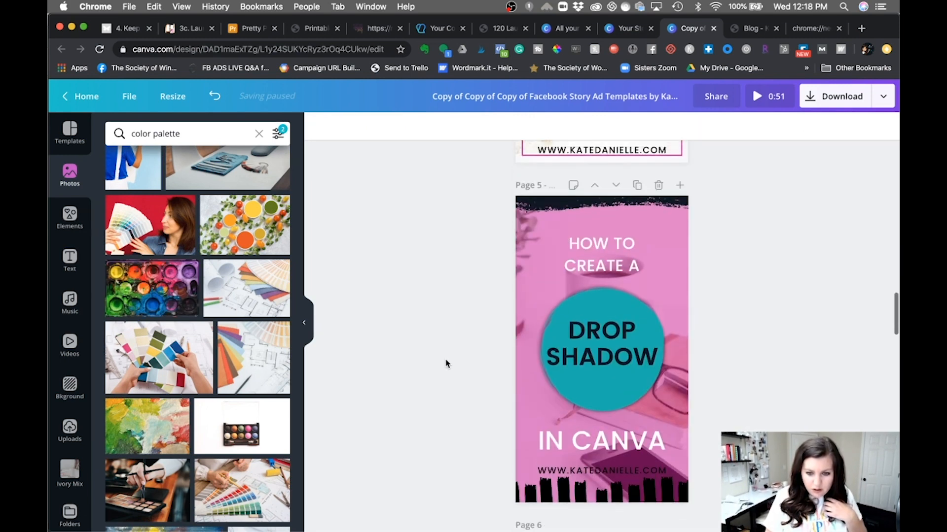
{"action": "scroll", "coordinate": [446, 364], "scroll_direction": "up", "scroll_amount": 20}
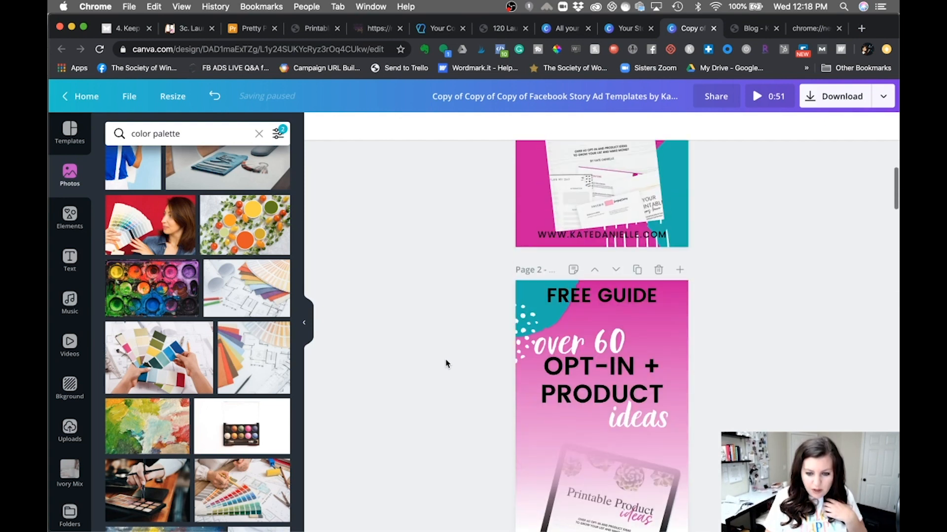
{"action": "scroll", "coordinate": [447, 364], "scroll_direction": "up", "scroll_amount": 5}
{"action": "left_click", "coordinate": [624, 359]}
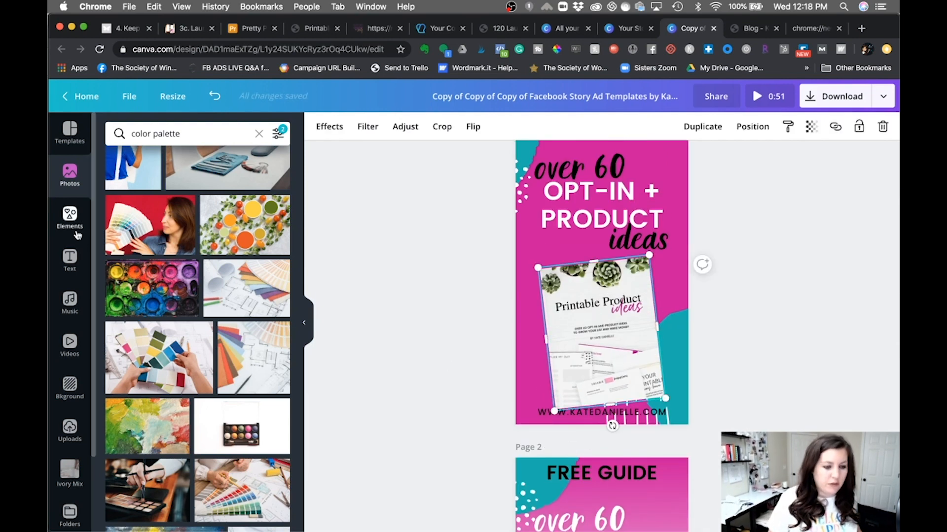
{"action": "left_click", "coordinate": [69, 427]}
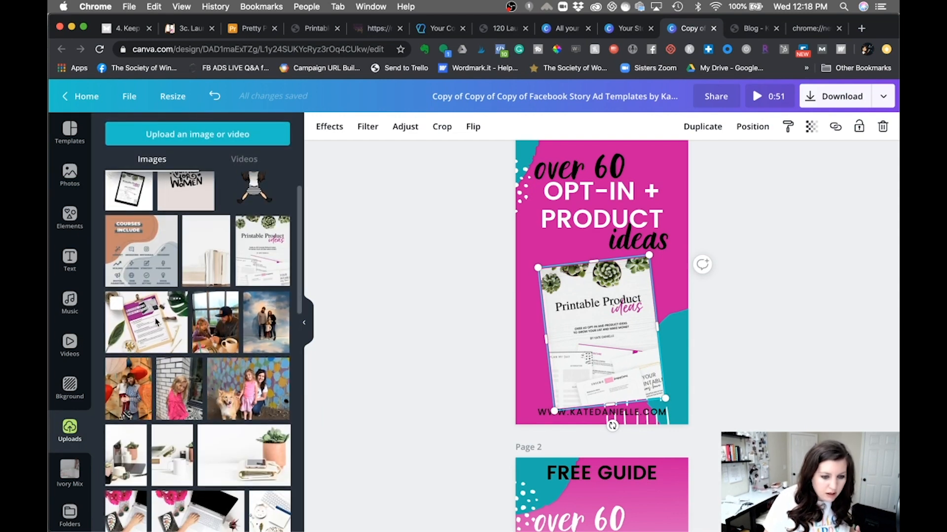
{"action": "left_click_drag", "start_coordinate": [129, 212], "coordinate": [70, 189]}
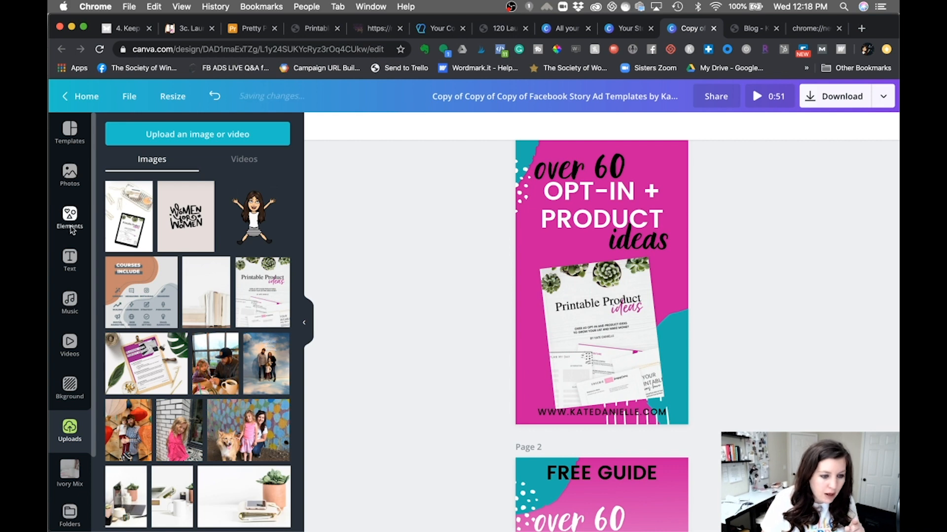
Search the elements for "ipad", refine the search to "tablet frame", and add the free black tablet frame to page 1.
{"action": "left_click", "coordinate": [70, 216]}
{"action": "left_click", "coordinate": [159, 135]}
{"action": "type", "text": "ip"}
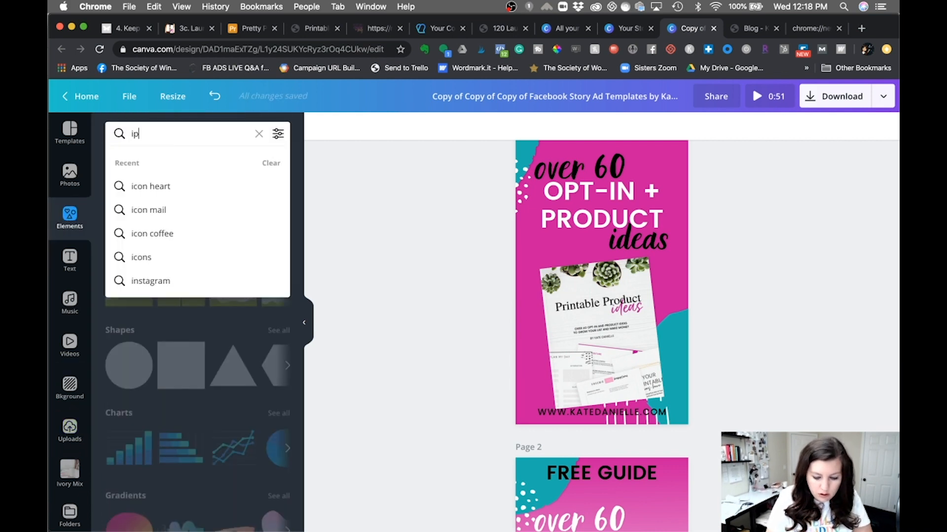
{"action": "type", "text": "ad"}
{"action": "key", "text": "Return"}
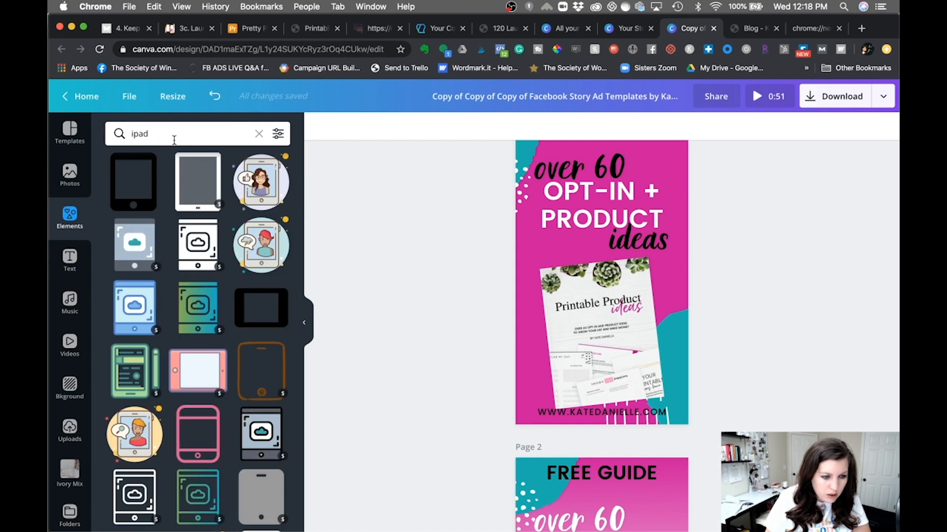
{"action": "type", "text": "frame"}
{"action": "key", "text": "Return"}
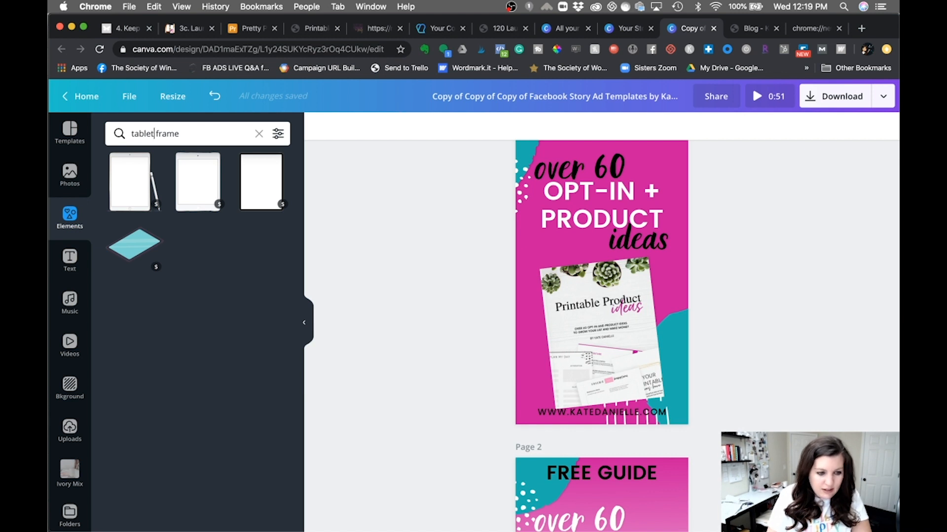
{"action": "key", "text": "Return"}
{"action": "left_click", "coordinate": [155, 180]}
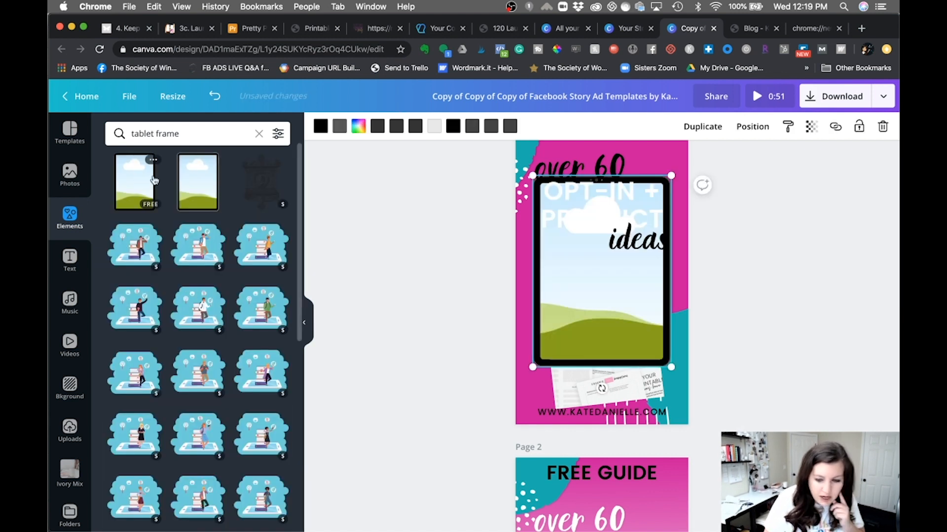
Replace page 1's tilted cover image with the tablet frame holding the uploaded Printable Product Ideas cover, scaled down beneath the title.
{"action": "left_click", "coordinate": [569, 384]}
{"action": "key", "text": "Delete"}
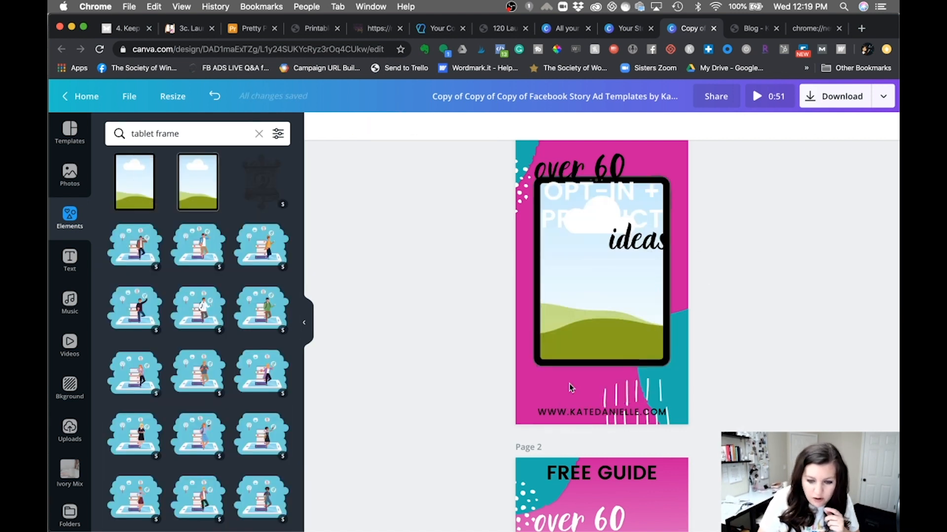
{"action": "left_click", "coordinate": [70, 429]}
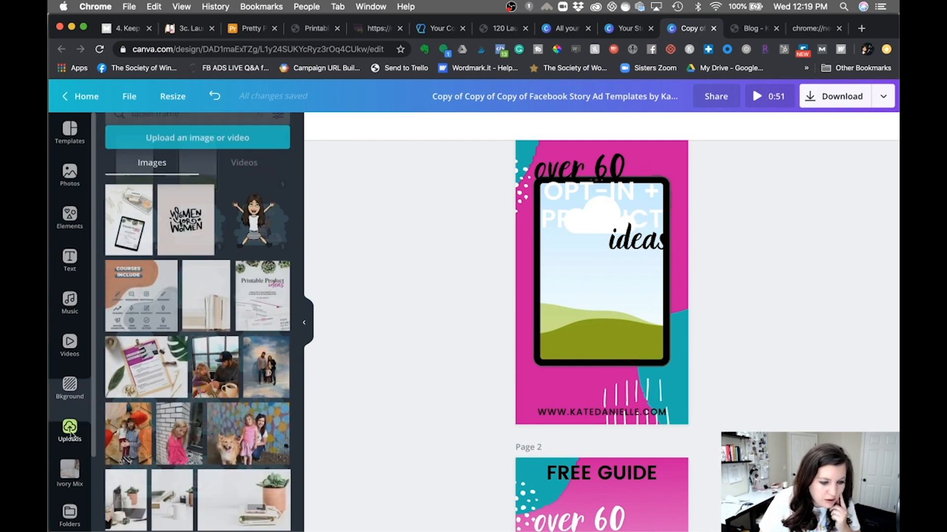
{"action": "left_click_drag", "start_coordinate": [275, 307], "coordinate": [574, 340]}
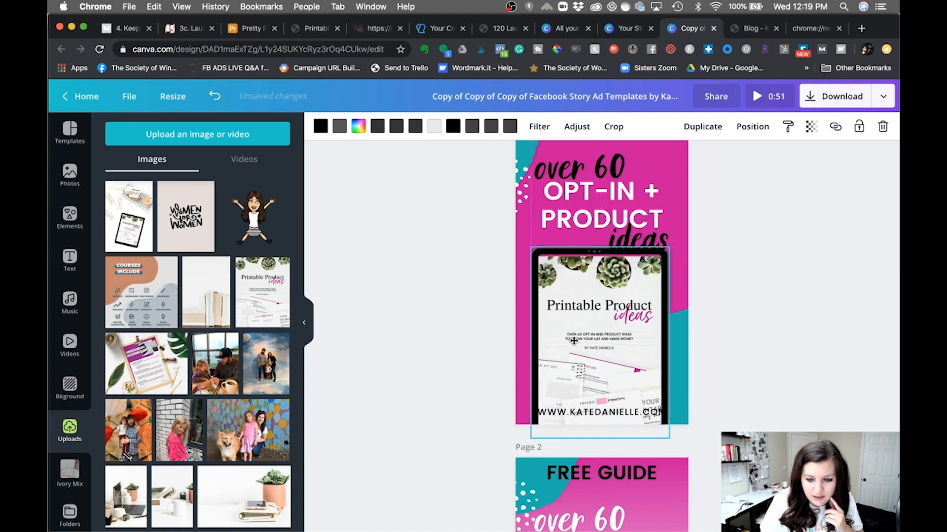
{"action": "left_click_drag", "start_coordinate": [667, 252], "coordinate": [604, 277]}
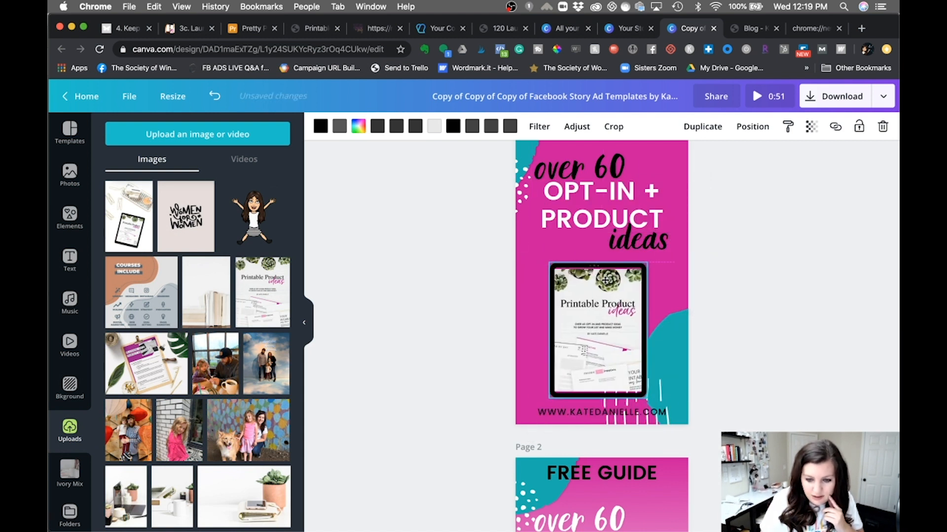
Browse the uploaded images for a different background photo for the free guide pin on page 2.
{"action": "scroll", "coordinate": [604, 279], "scroll_direction": "down", "scroll_amount": 7}
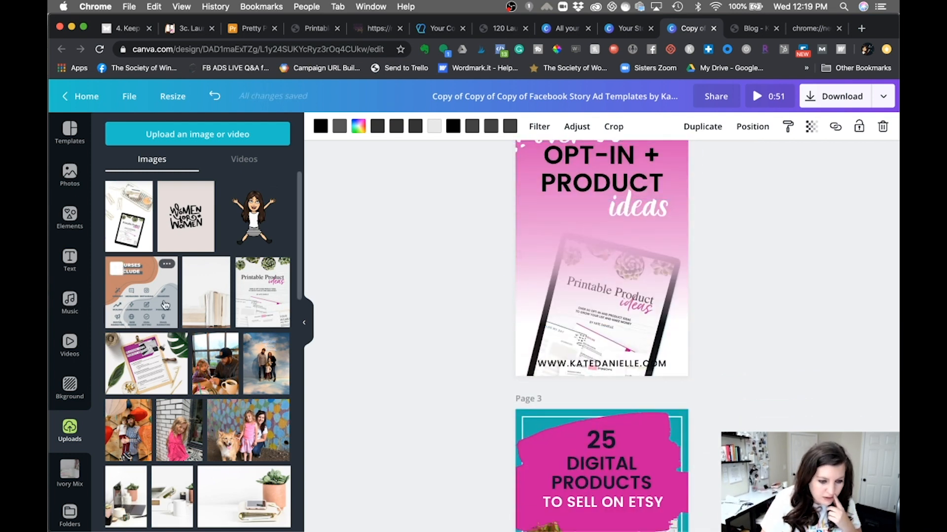
{"action": "scroll", "coordinate": [165, 305], "scroll_direction": "down", "scroll_amount": 3}
{"action": "scroll", "coordinate": [165, 304], "scroll_direction": "up", "scroll_amount": 2}
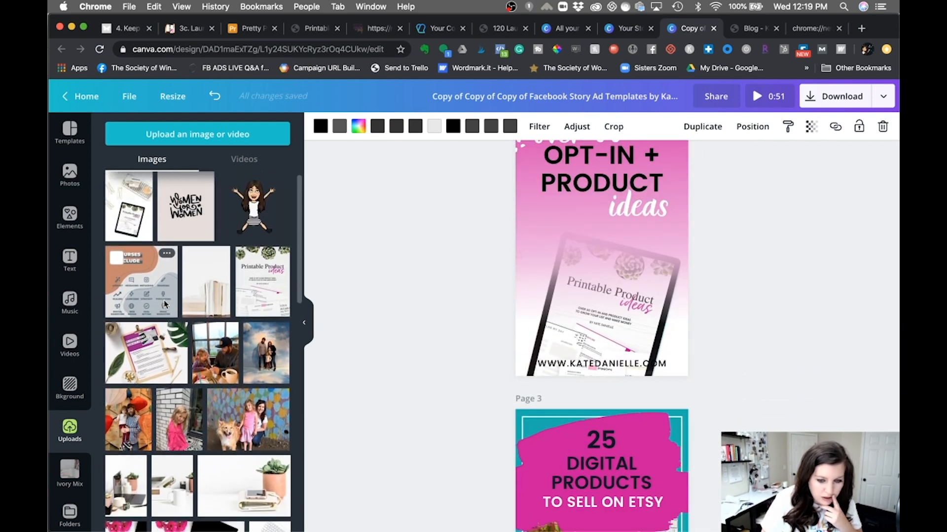
{"action": "scroll", "coordinate": [165, 304], "scroll_direction": "down", "scroll_amount": 10}
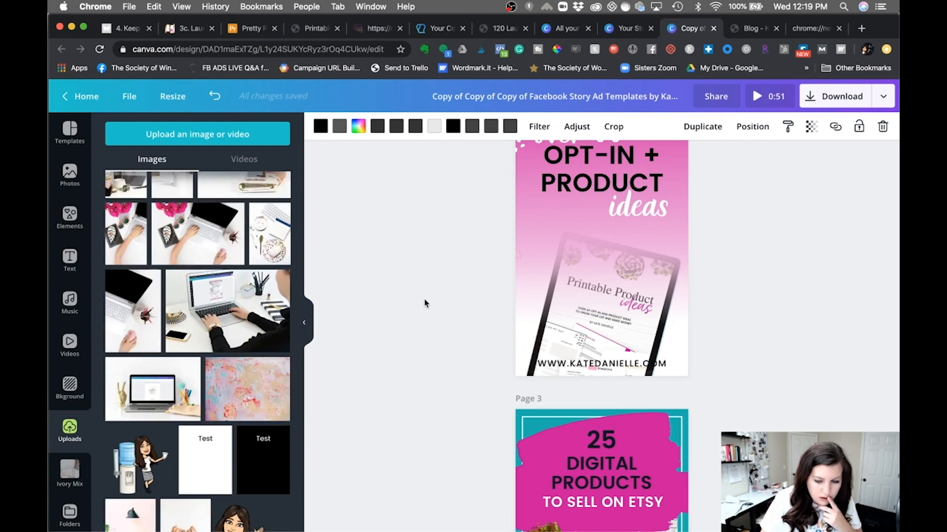
{"action": "scroll", "coordinate": [493, 395], "scroll_direction": "up", "scroll_amount": 3}
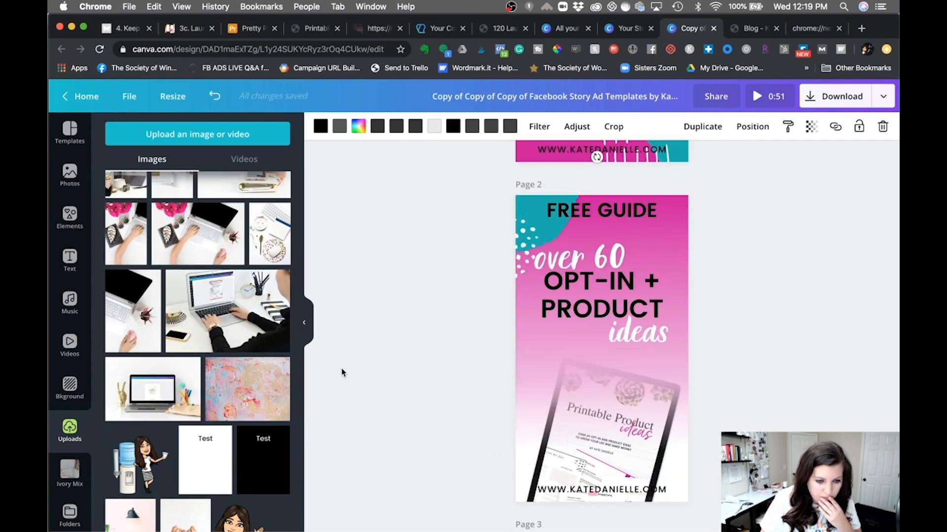
{"action": "scroll", "coordinate": [148, 296], "scroll_direction": "up", "scroll_amount": 10}
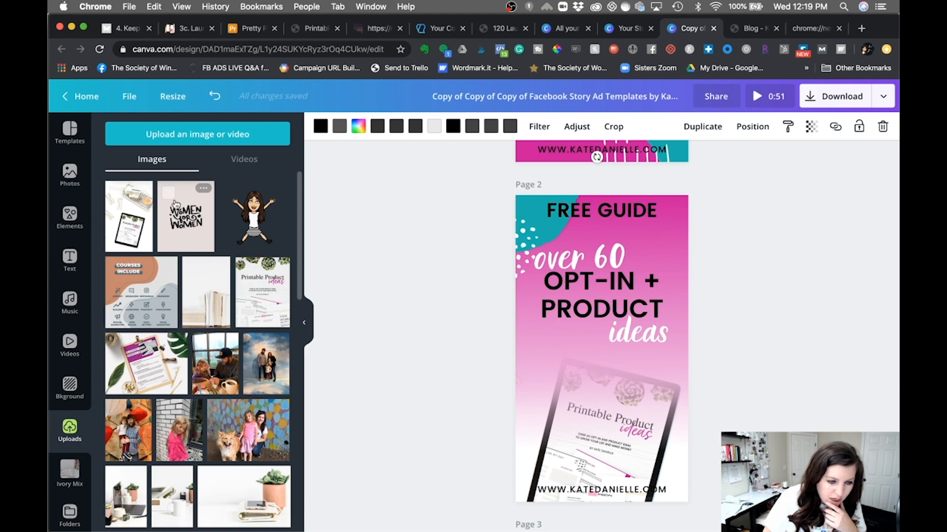
Switch to Finder, locate the tablet mockup smartmockups_k73ho7hd.jpg in the Downloads folder, and upload it to the Canva images.
{"action": "left_click", "coordinate": [88, 514]}
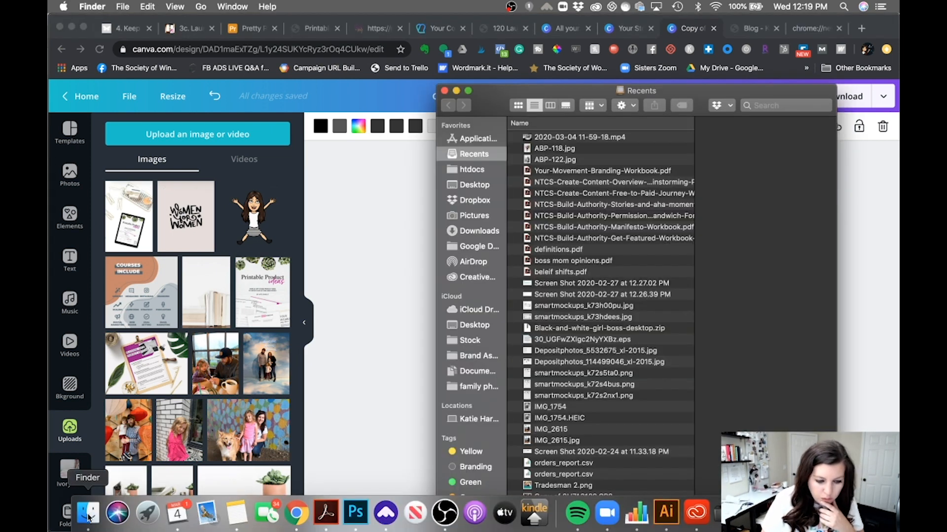
{"action": "left_click", "coordinate": [473, 200]}
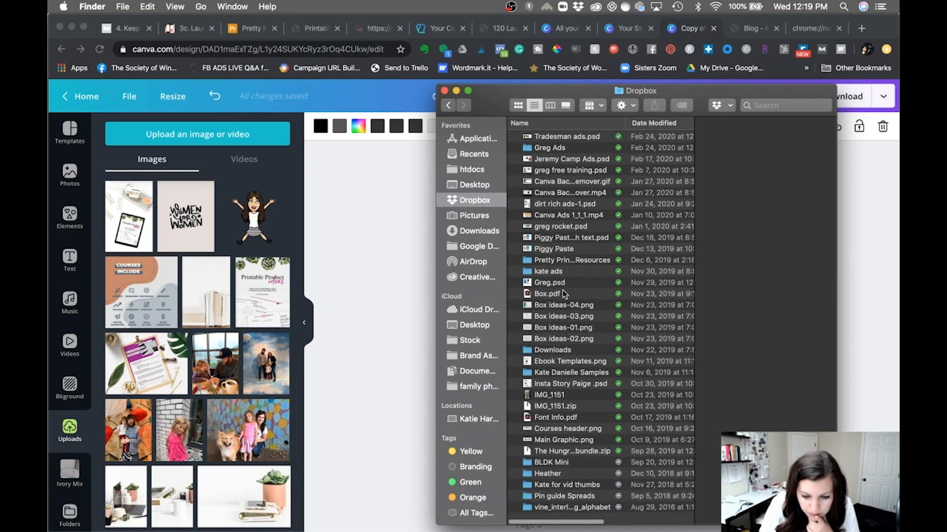
{"action": "scroll", "coordinate": [563, 289], "scroll_direction": "up", "scroll_amount": 1}
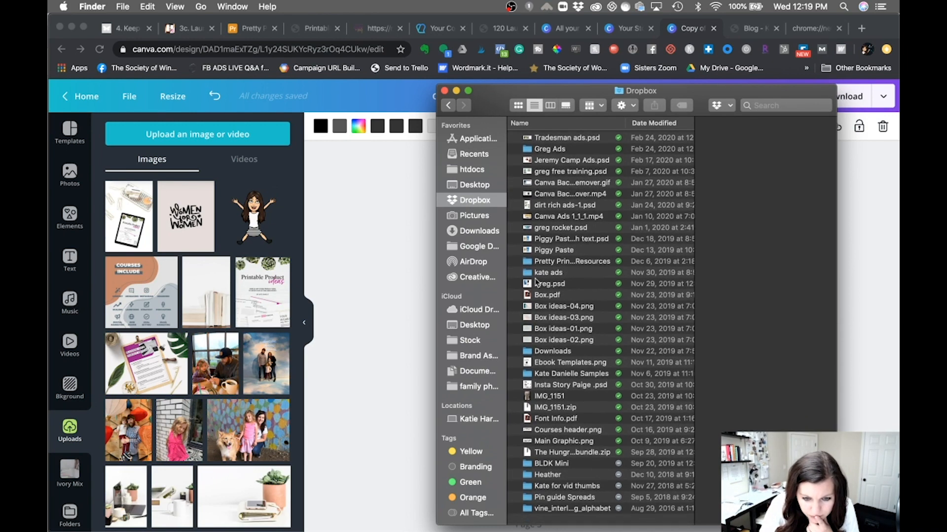
{"action": "left_click", "coordinate": [472, 231]}
{"action": "scroll", "coordinate": [613, 305], "scroll_direction": "down", "scroll_amount": 5}
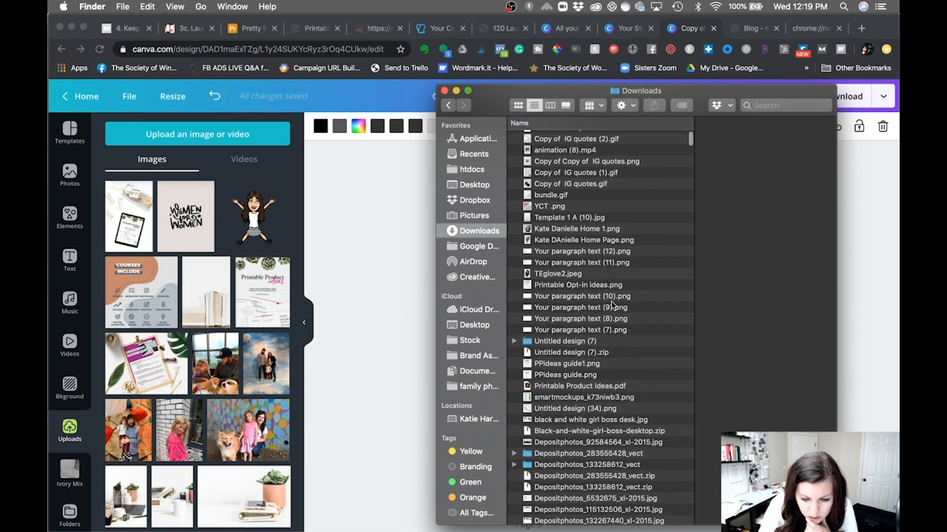
{"action": "scroll", "coordinate": [611, 300], "scroll_direction": "down", "scroll_amount": 3}
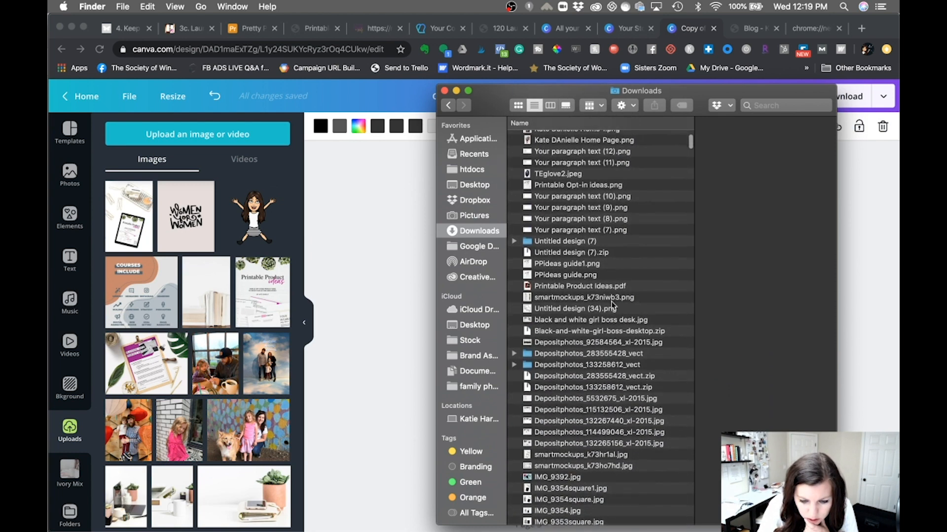
{"action": "left_click", "coordinate": [563, 435]}
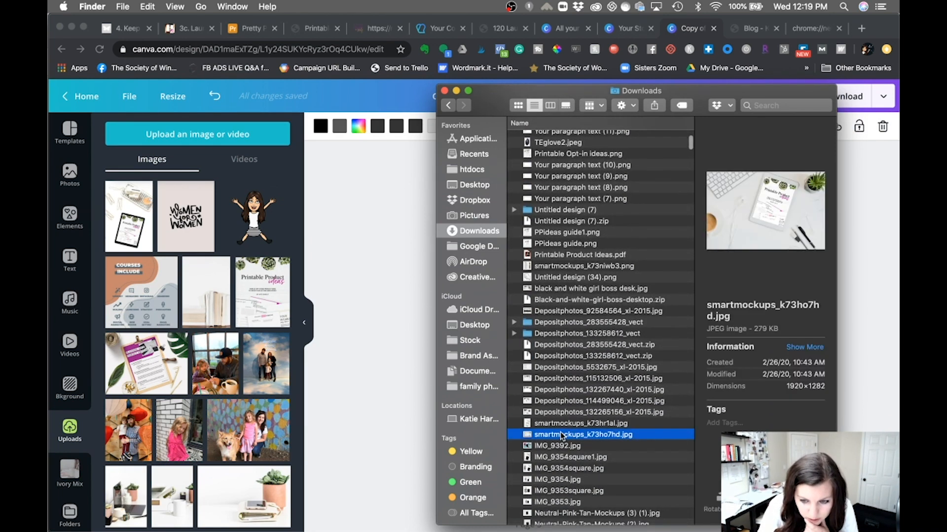
{"action": "left_click_drag", "start_coordinate": [560, 433], "coordinate": [202, 270]}
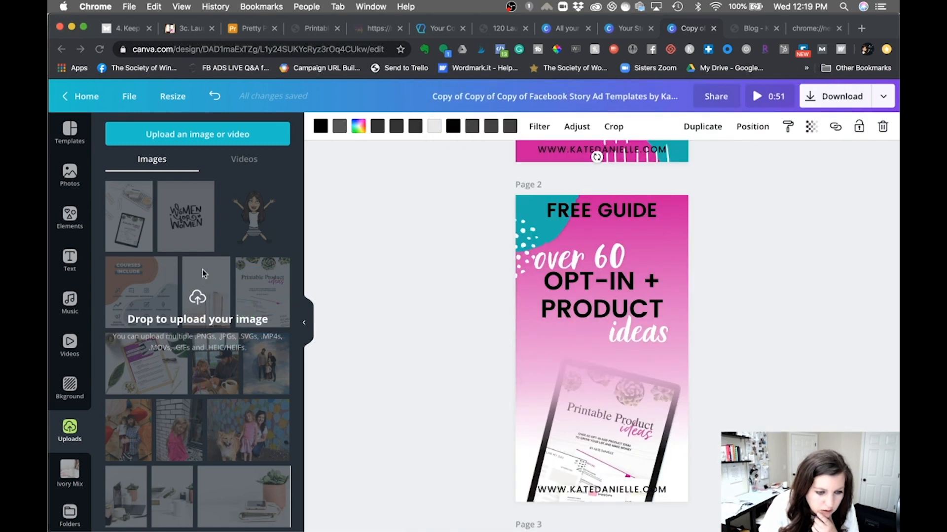
{"action": "left_click", "coordinate": [375, 273]}
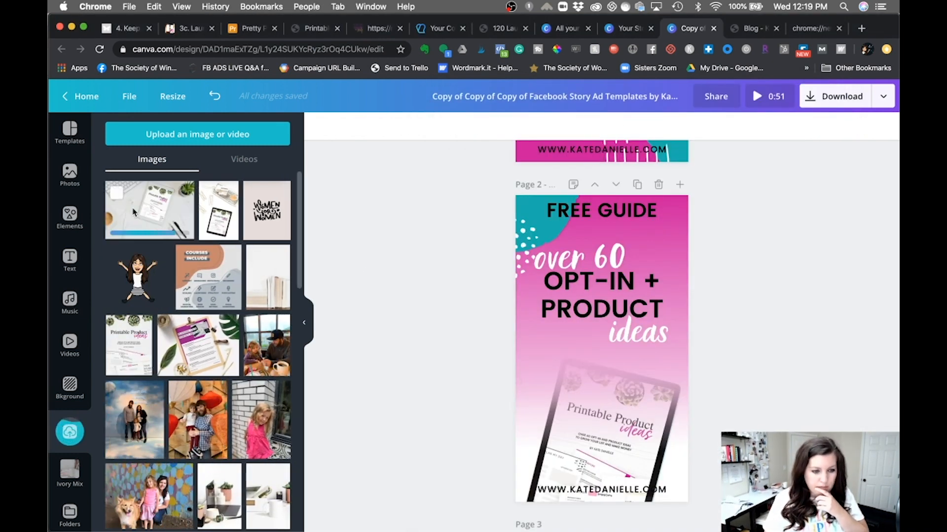
Try the uploaded tablet-on-desk mockup as page 2's background and shift it slightly within the page.
{"action": "left_click_drag", "start_coordinate": [138, 211], "coordinate": [528, 459]}
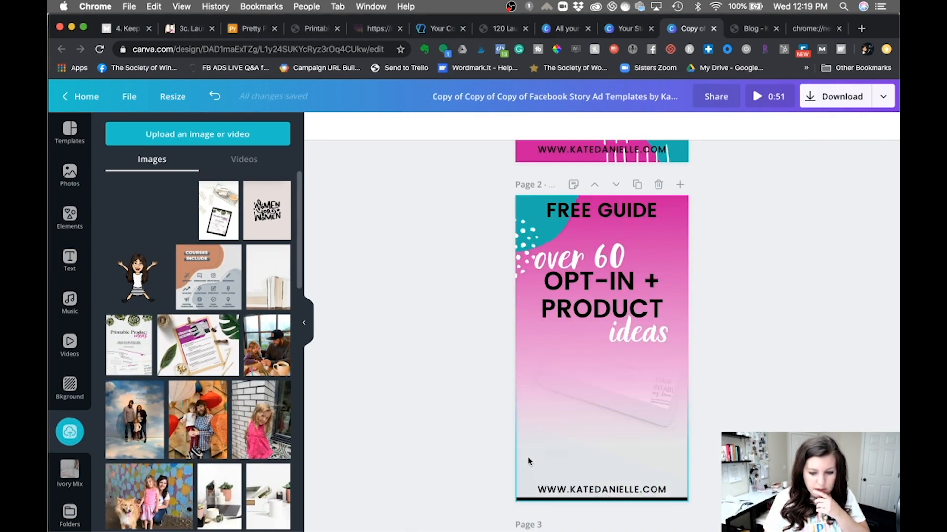
{"action": "double_click", "coordinate": [529, 460]}
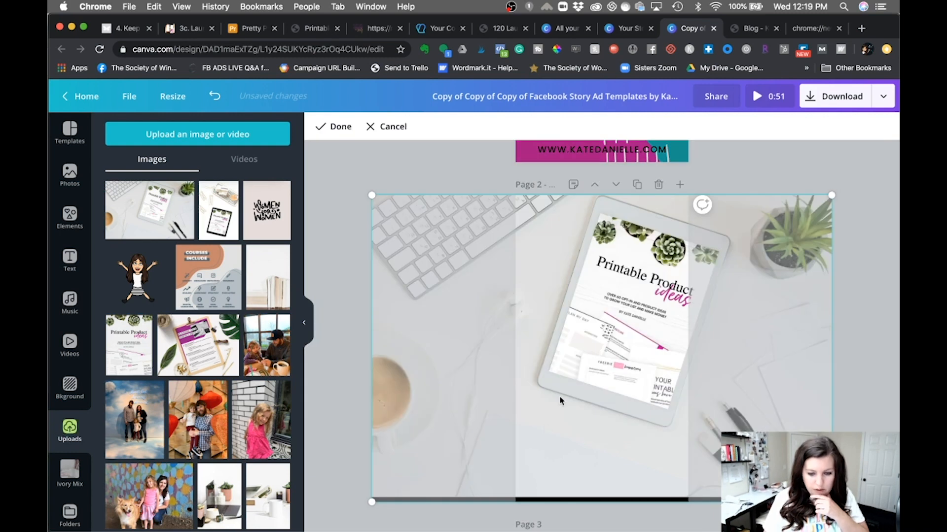
{"action": "left_click_drag", "start_coordinate": [561, 424], "coordinate": [558, 437]}
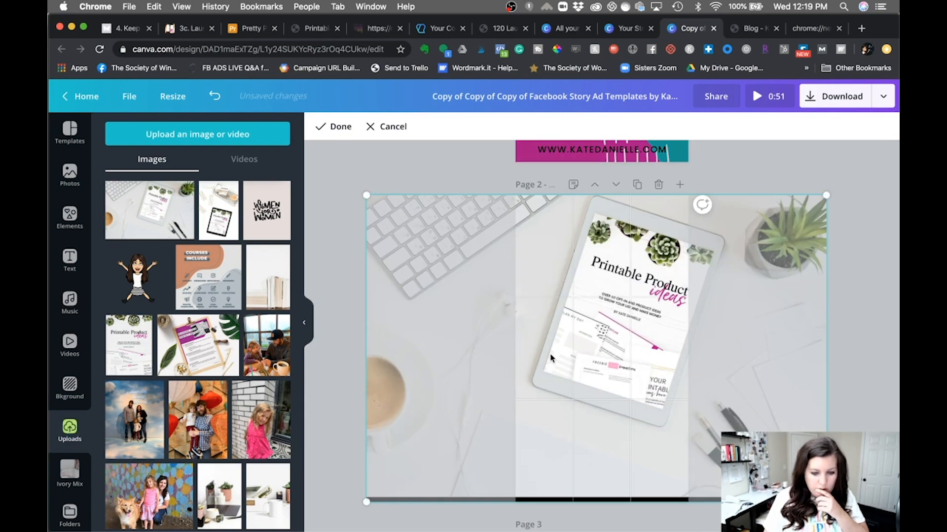
{"action": "key", "text": "Return"}
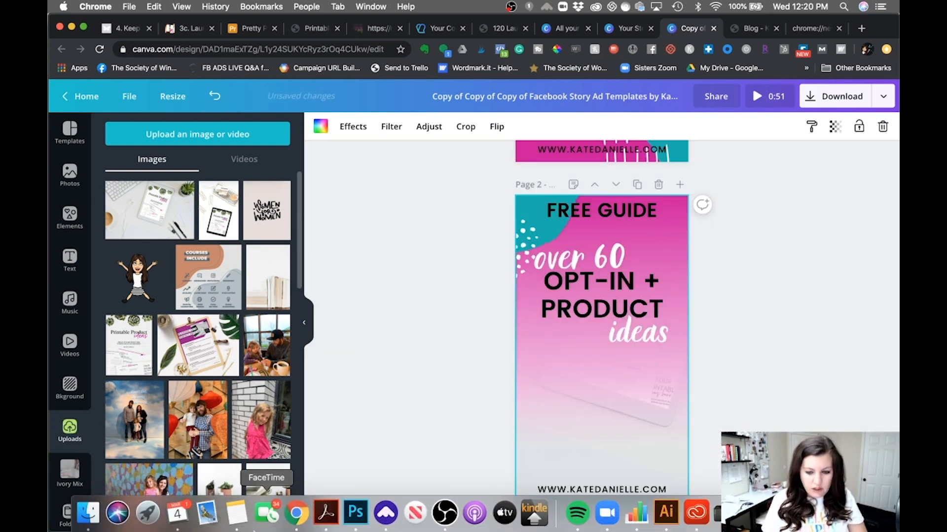
Set the font of the "OPT-IN + PRODUCT" text on page 2 to Playfair Display.
{"action": "left_click", "coordinate": [589, 287]}
{"action": "left_click", "coordinate": [360, 126]}
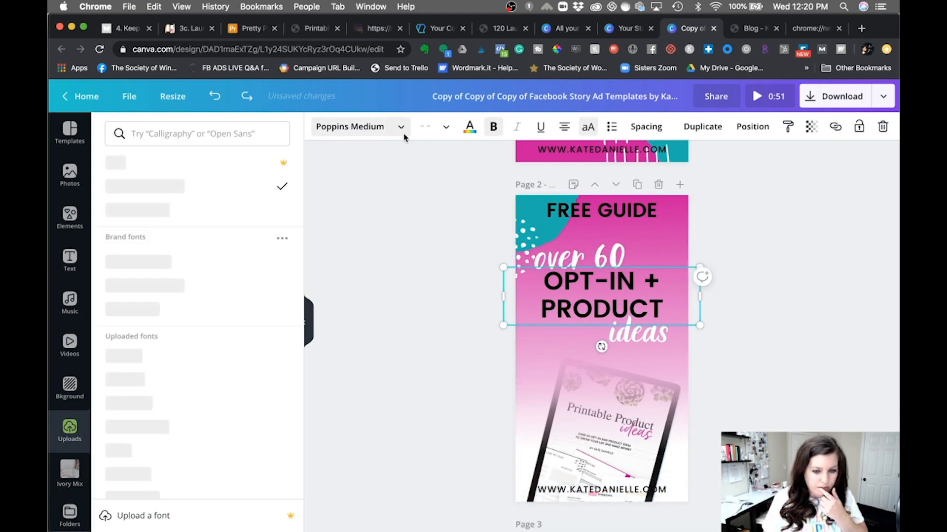
{"action": "left_click", "coordinate": [163, 267]}
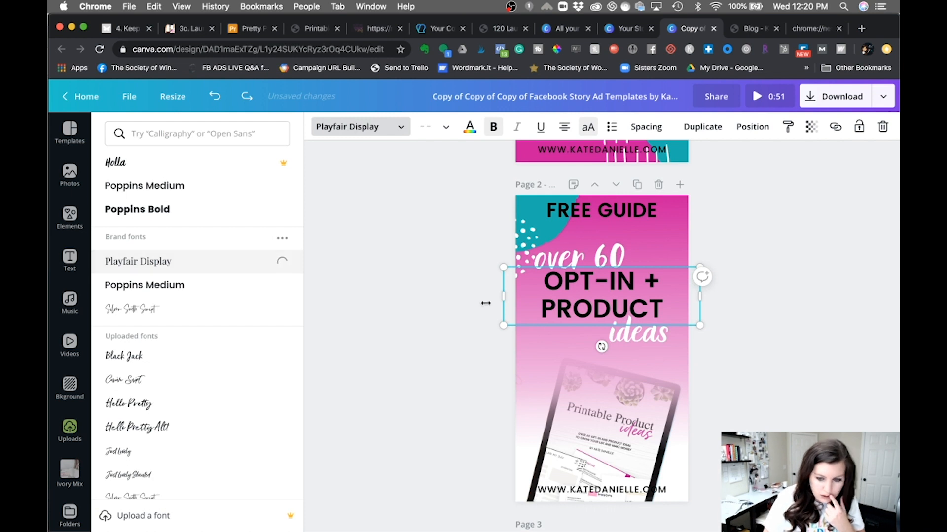
{"action": "left_click", "coordinate": [427, 321]}
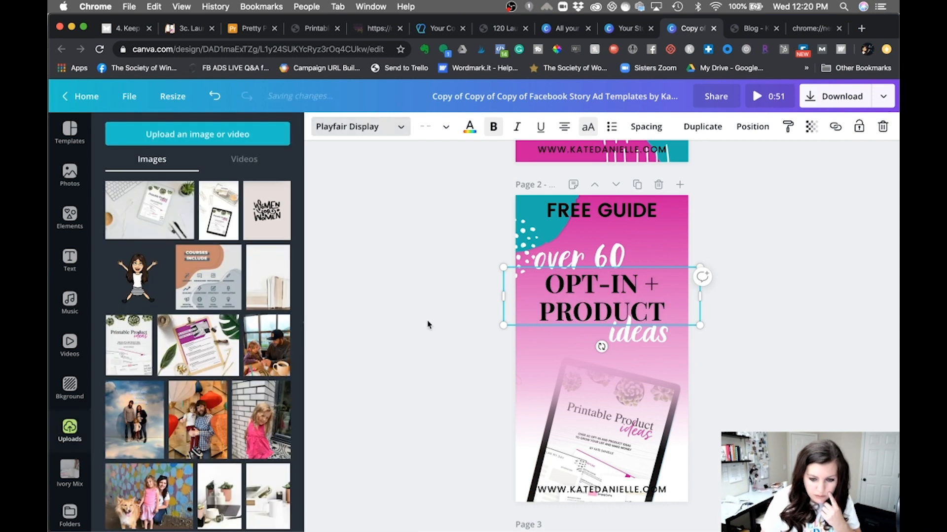
Move the "FREE GUIDE" heading on page 2 slightly down, closer to the "over 60" text.
{"action": "left_click", "coordinate": [584, 261]}
{"action": "left_click", "coordinate": [583, 258]}
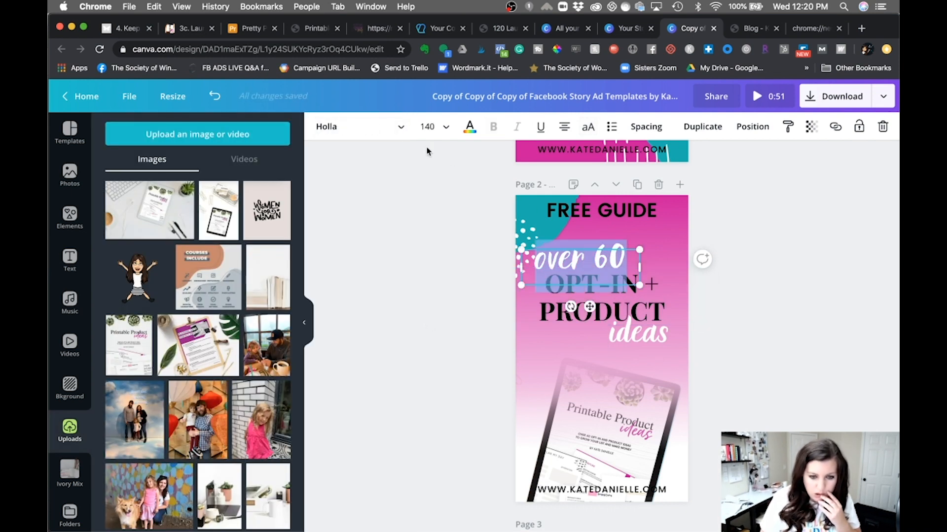
{"action": "left_click_drag", "start_coordinate": [602, 211], "coordinate": [602, 217]}
{"action": "left_click", "coordinate": [451, 262]}
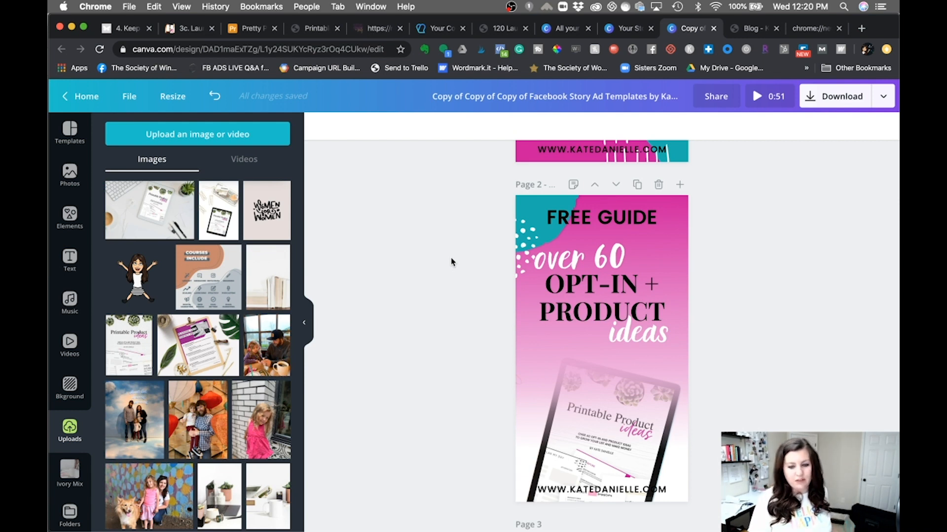
Skim the recolored pages, then switch to the original March Pins design and review its pins full screen through the color codes pin.
{"action": "scroll", "coordinate": [451, 262], "scroll_direction": "down", "scroll_amount": 15}
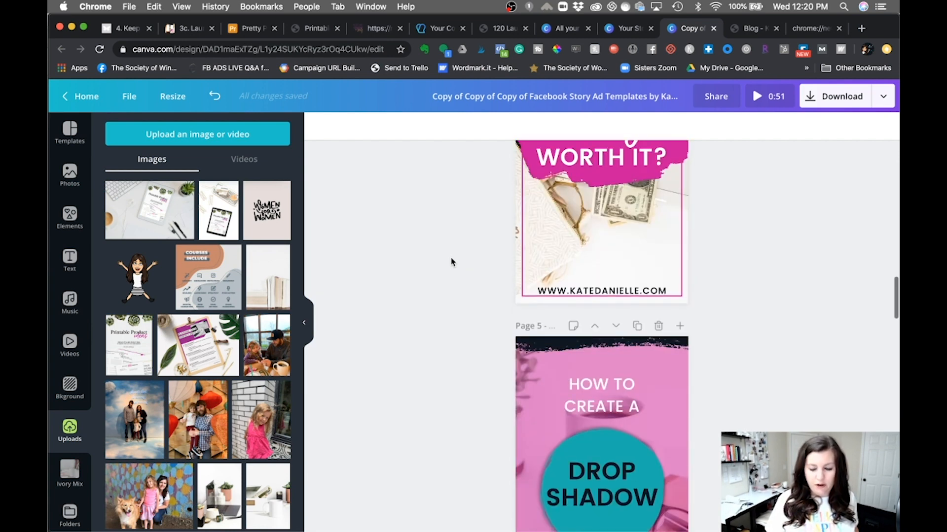
{"action": "scroll", "coordinate": [452, 262], "scroll_direction": "down", "scroll_amount": 18}
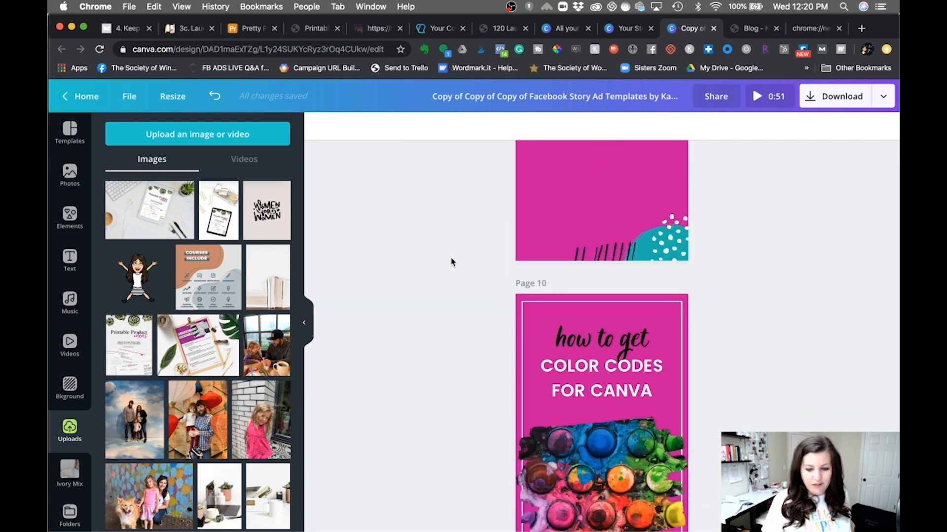
{"action": "scroll", "coordinate": [450, 262], "scroll_direction": "up", "scroll_amount": 20}
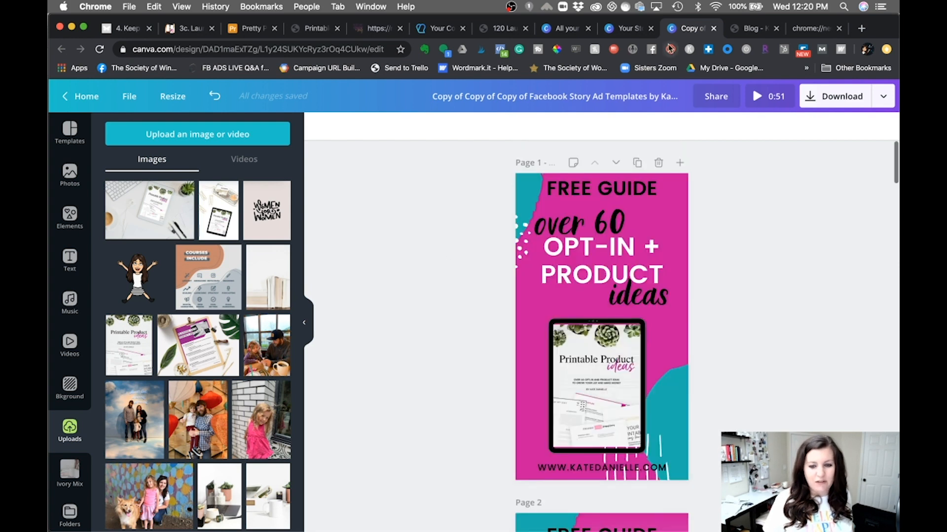
{"action": "left_click", "coordinate": [631, 30]}
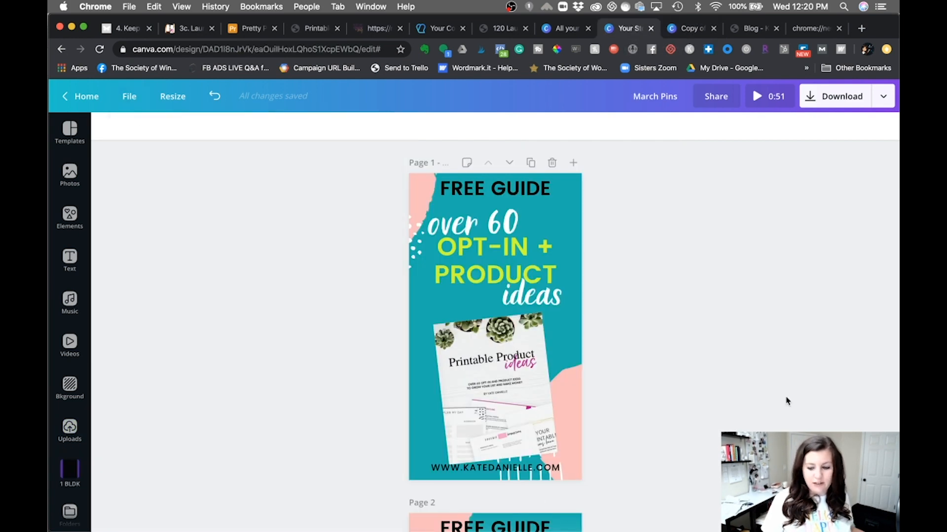
{"action": "left_click", "coordinate": [757, 96]}
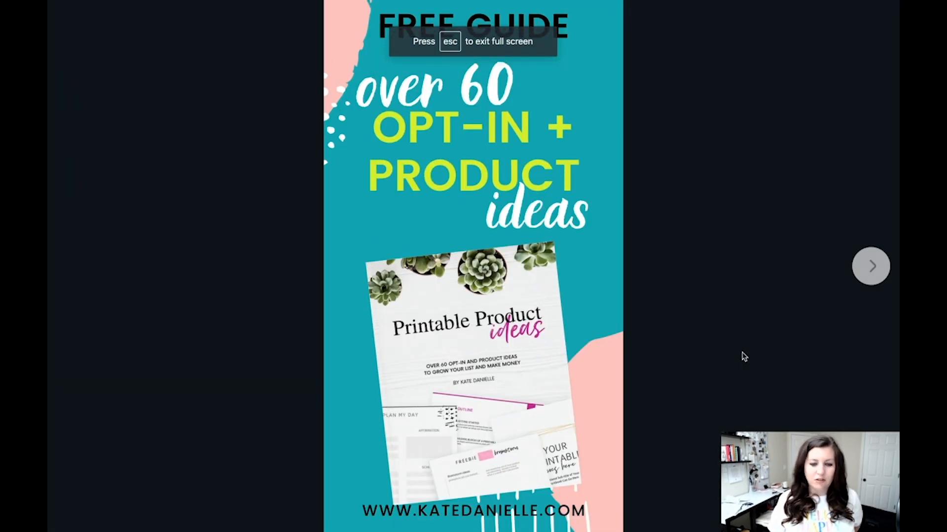
{"action": "key", "text": "Right"}
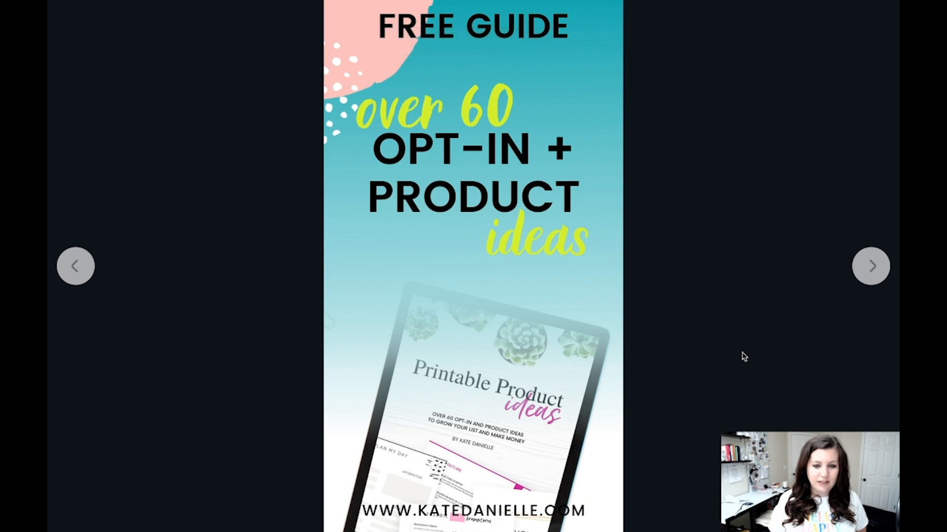
{"action": "key", "text": "Right"}
{"action": "key", "text": "Right"}
{"action": "key", "text": "Right"}
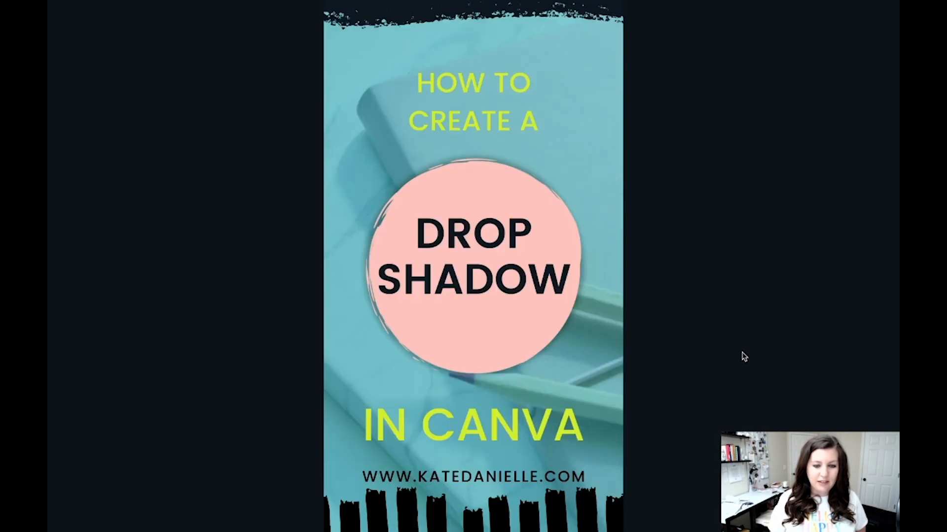
{"action": "key", "text": "Right"}
{"action": "key", "text": "Right"}
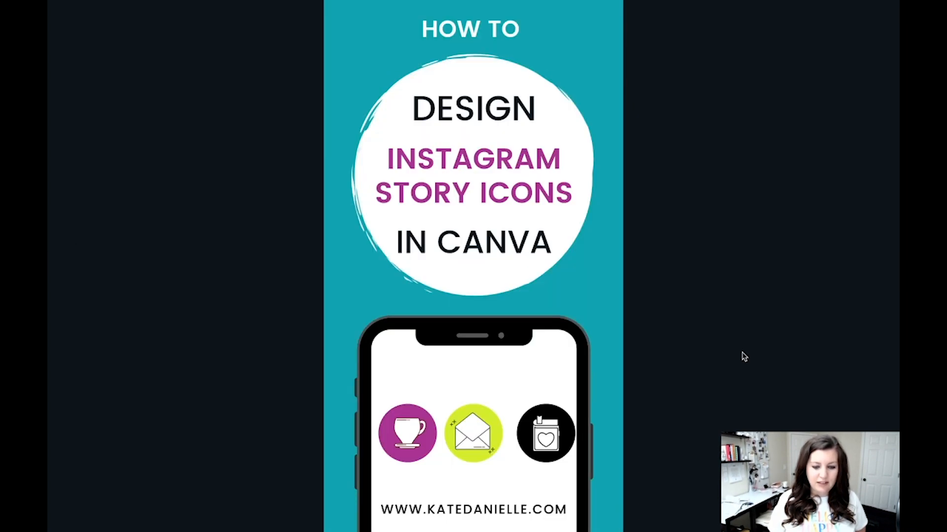
{"action": "key", "text": "Right"}
{"action": "key", "text": "Right"}
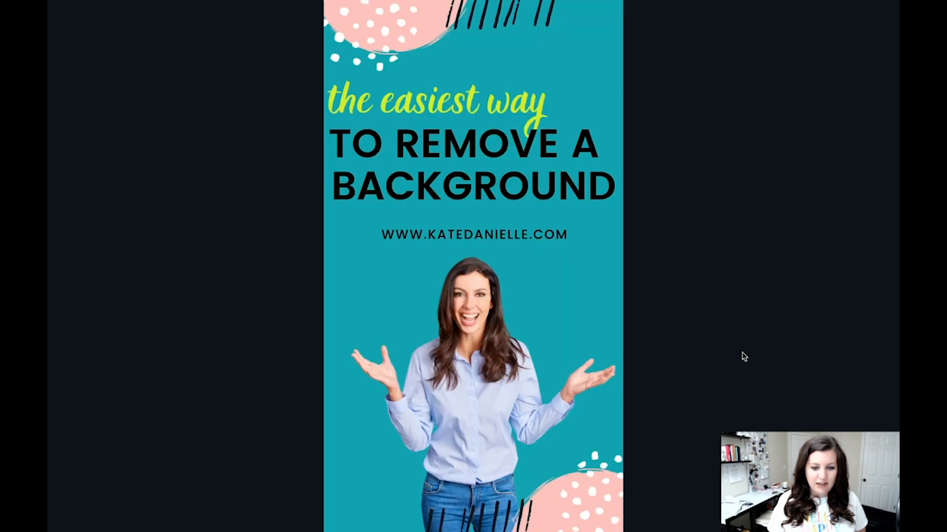
{"action": "key", "text": "Right"}
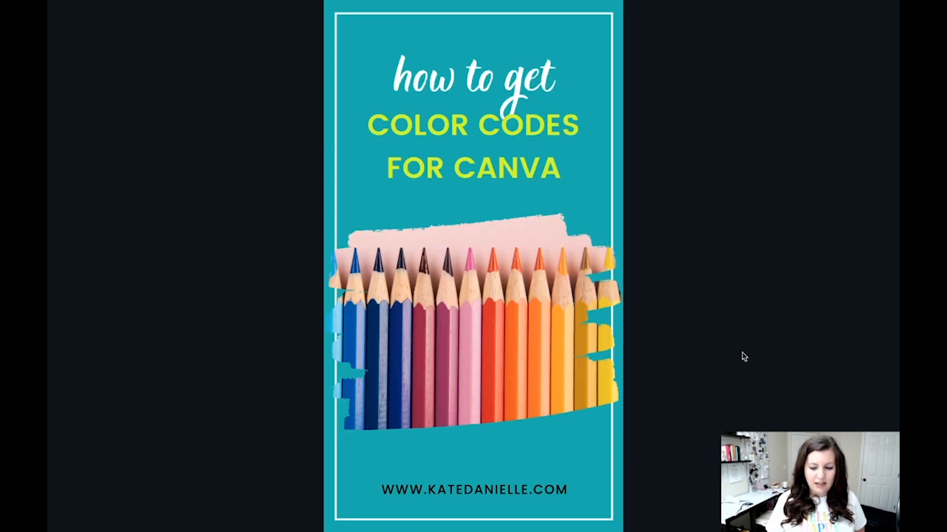
{"action": "key", "text": "Escape"}
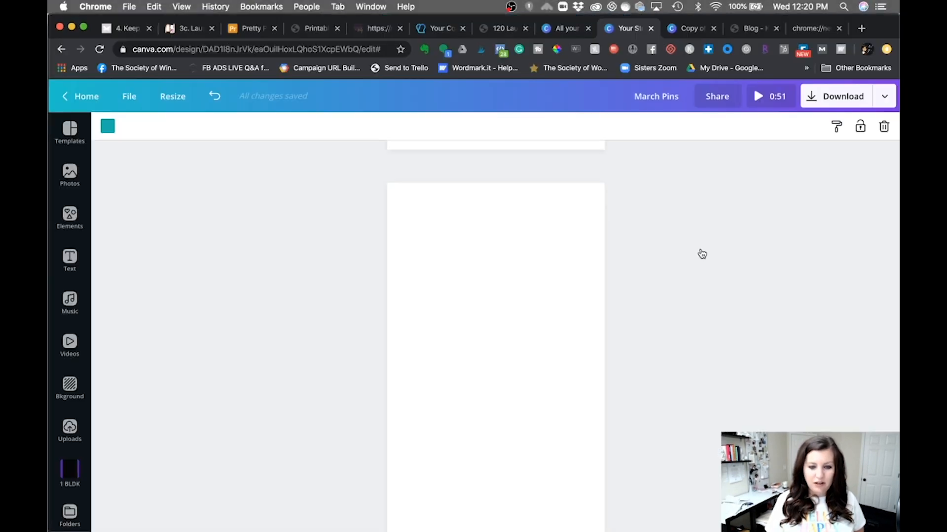
Return to the recolored copy and review its pins full screen from the free guide pin through the color codes pin.
{"action": "left_click", "coordinate": [682, 29]}
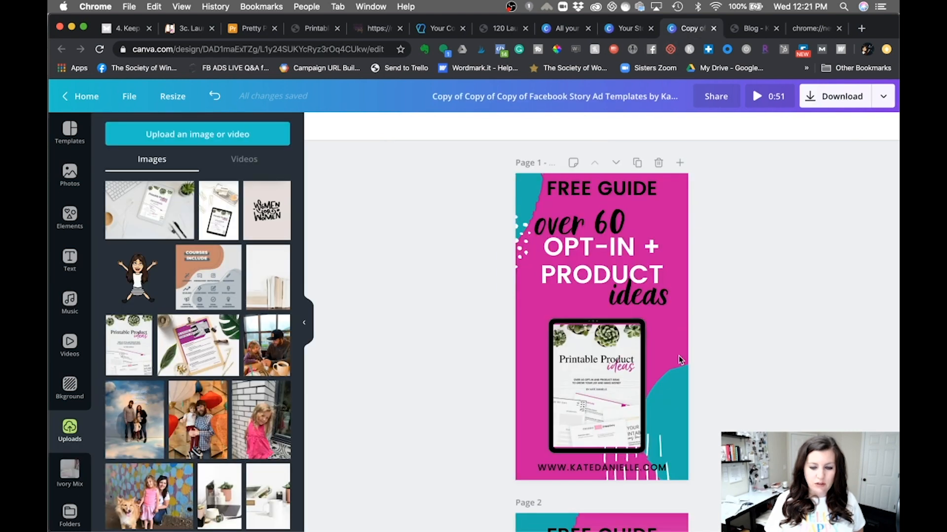
{"action": "key", "text": "alt+super+p"}
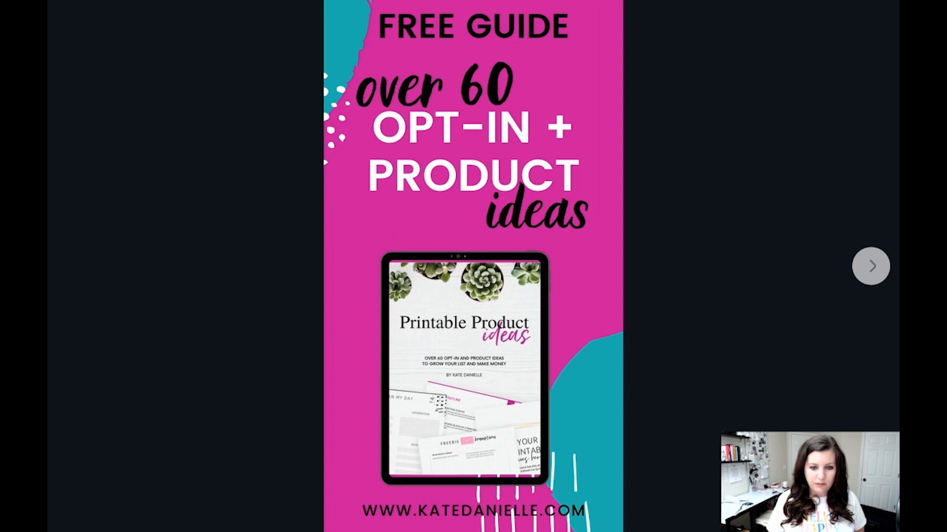
{"action": "key", "text": "Right"}
{"action": "key", "text": "Right"}
{"action": "key", "text": "Right"}
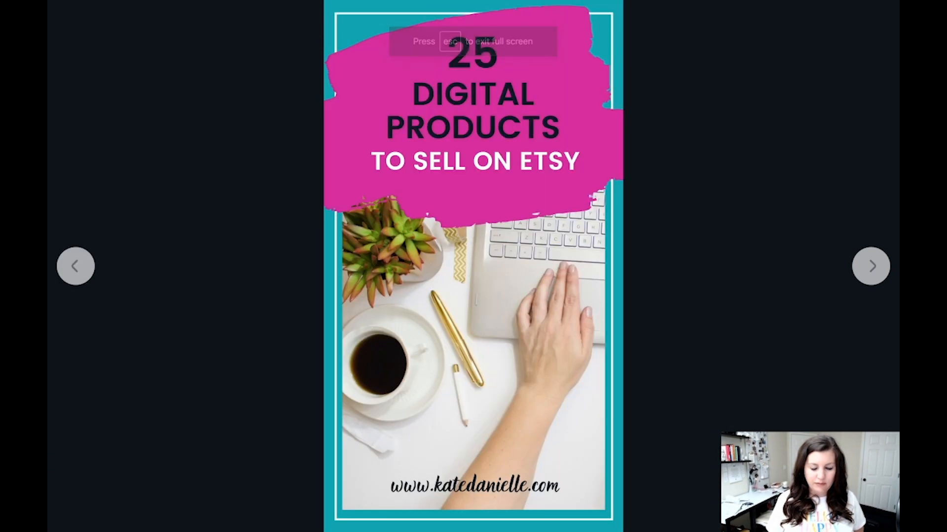
{"action": "key", "text": "Right"}
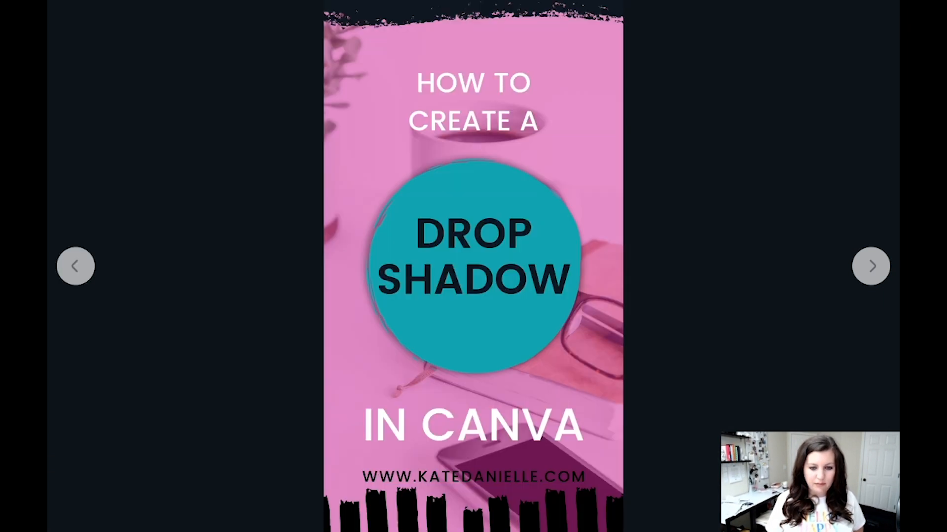
{"action": "key", "text": "Right"}
{"action": "key", "text": "Right"}
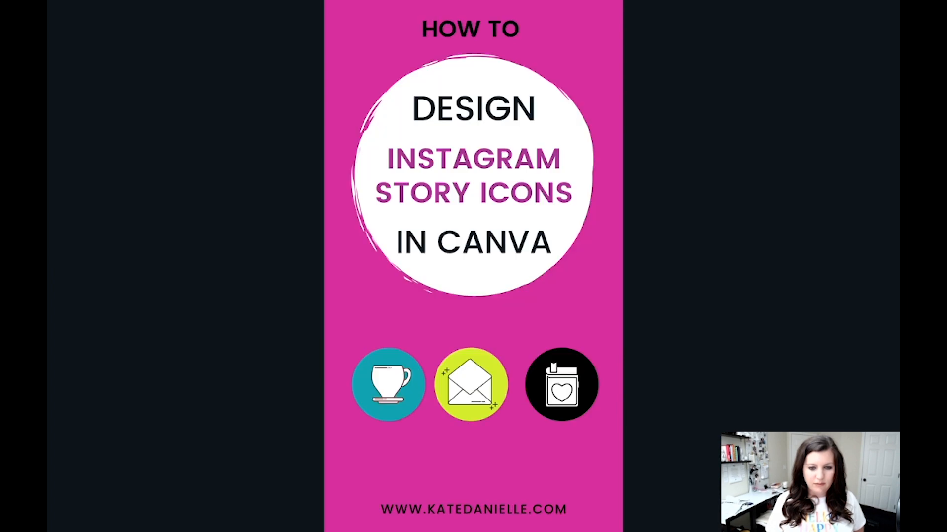
{"action": "key", "text": "Right"}
{"action": "key", "text": "Right"}
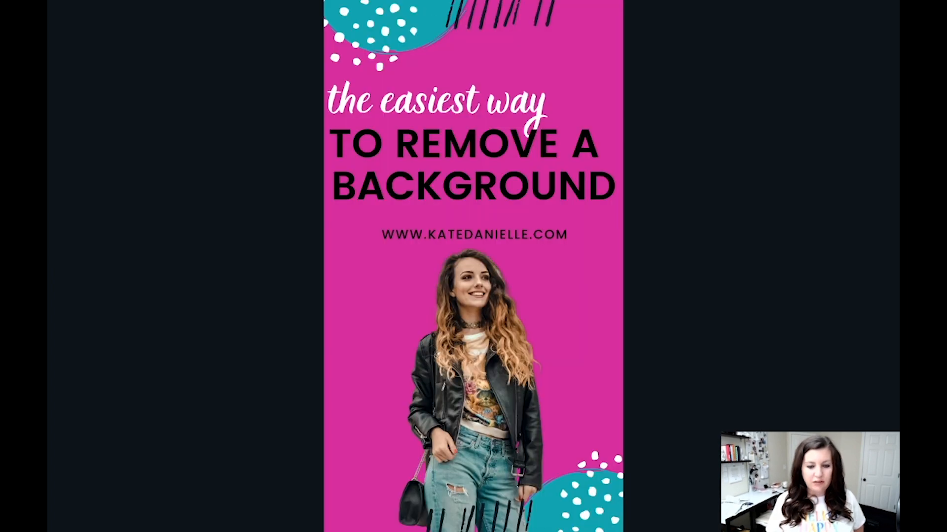
{"action": "key", "text": "Right"}
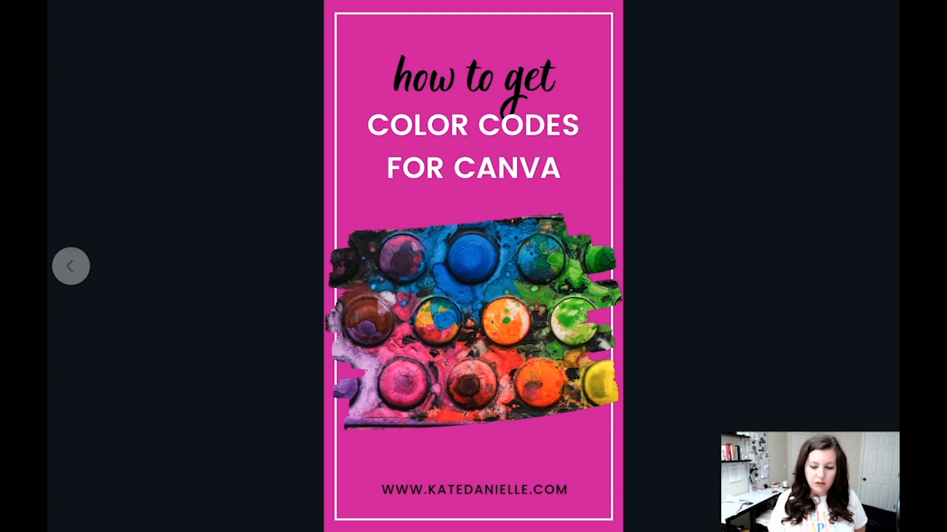
{"action": "key", "text": "Escape"}
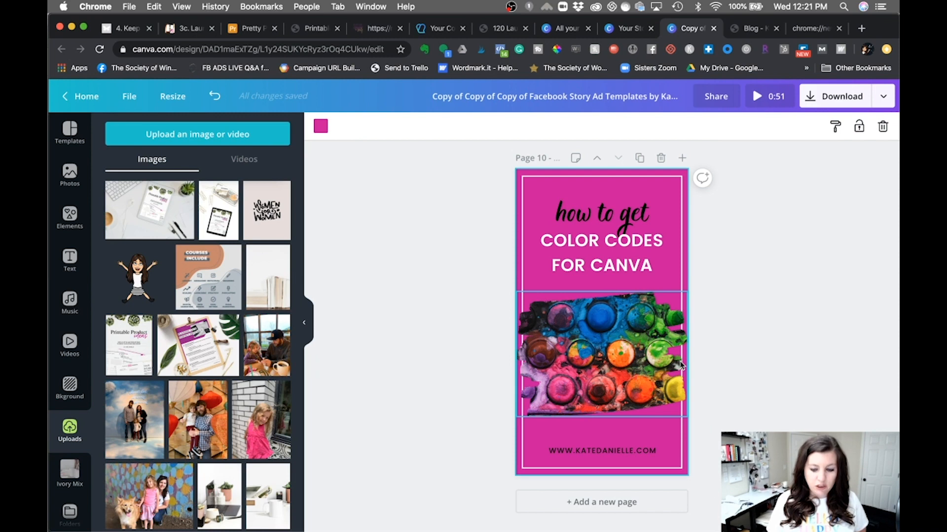
Look over the recolored pins in the editor from the free guide pages to the color codes pin on page 10.
{"action": "scroll", "coordinate": [680, 365], "scroll_direction": "up", "scroll_amount": 15}
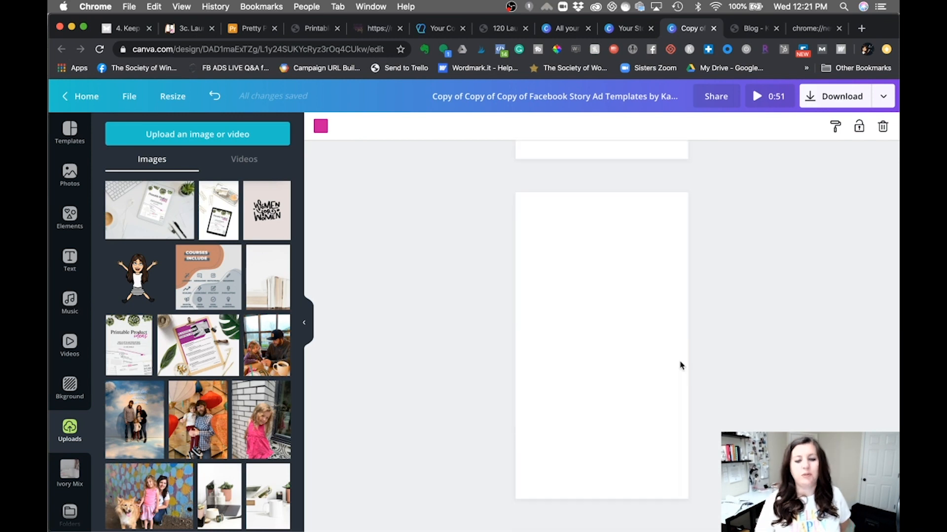
{"action": "scroll", "coordinate": [680, 366], "scroll_direction": "down", "scroll_amount": 3}
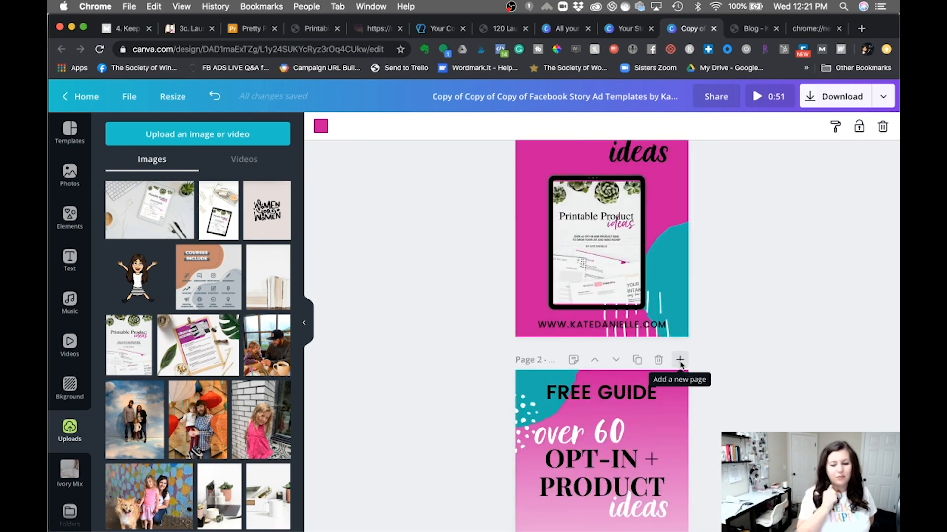
{"action": "scroll", "coordinate": [440, 363], "scroll_direction": "up", "scroll_amount": 3}
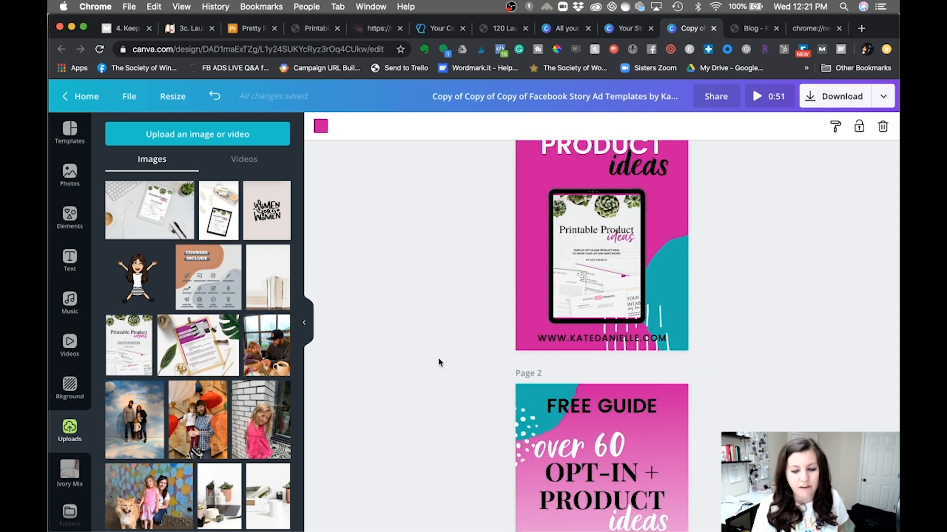
{"action": "scroll", "coordinate": [440, 363], "scroll_direction": "down", "scroll_amount": 7}
{"action": "scroll", "coordinate": [441, 363], "scroll_direction": "down", "scroll_amount": 20}
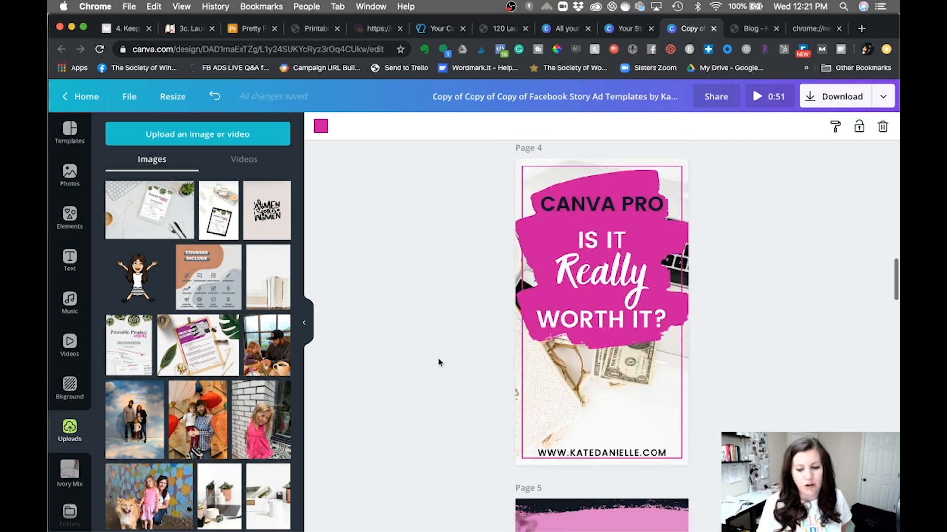
{"action": "scroll", "coordinate": [440, 363], "scroll_direction": "down", "scroll_amount": 2}
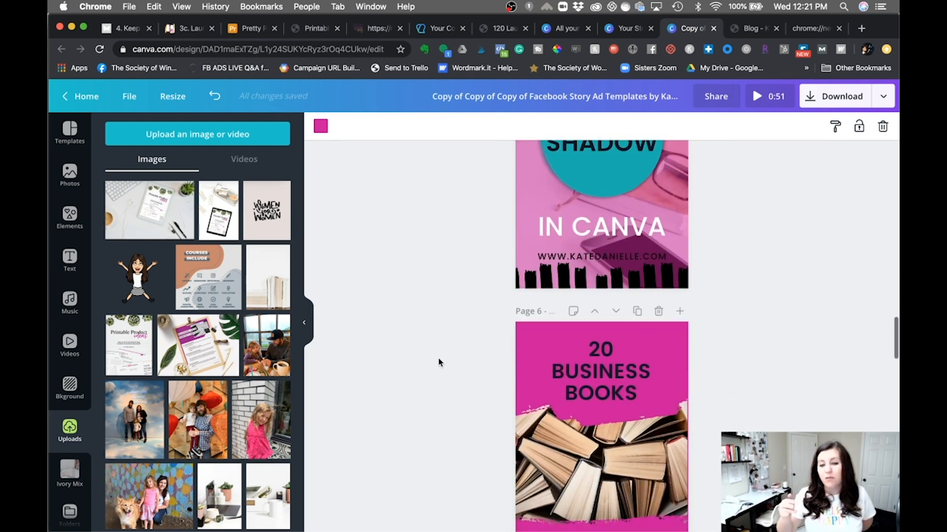
{"action": "scroll", "coordinate": [440, 363], "scroll_direction": "down", "scroll_amount": 20}
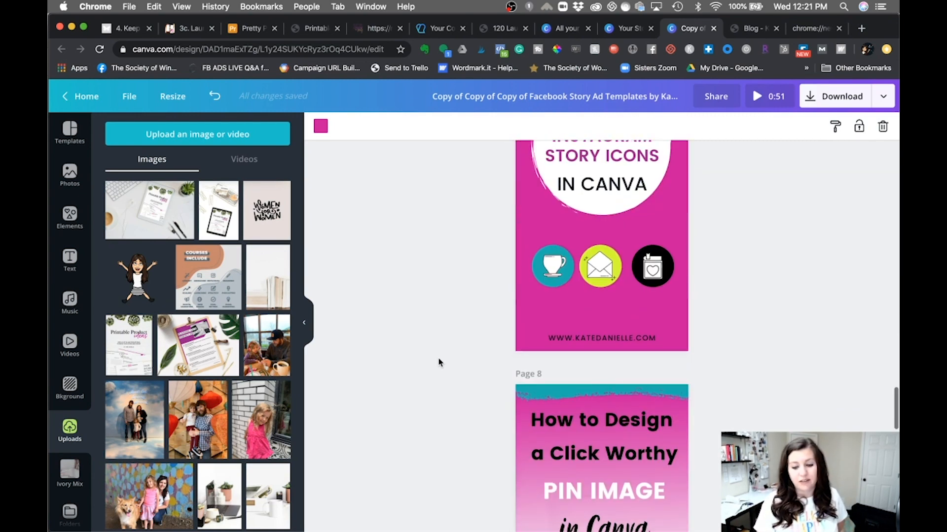
{"action": "scroll", "coordinate": [439, 368], "scroll_direction": "down", "scroll_amount": 10}
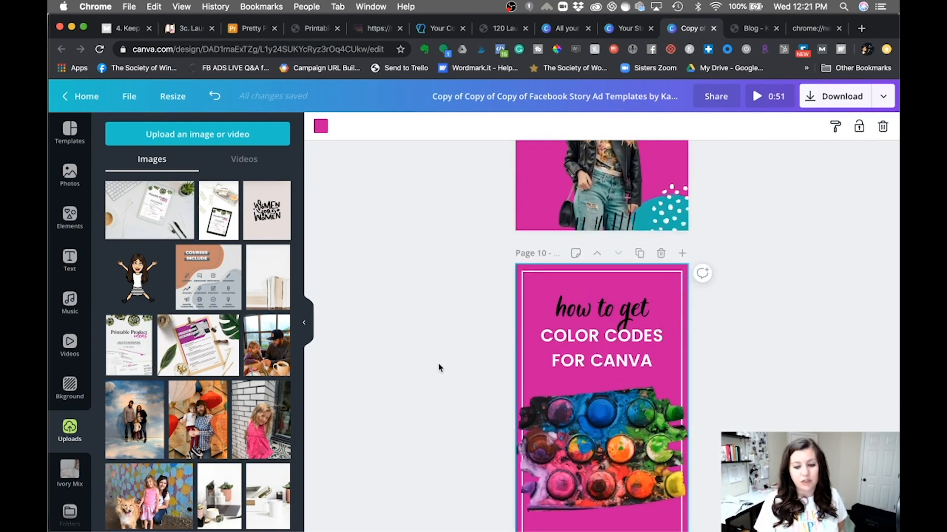